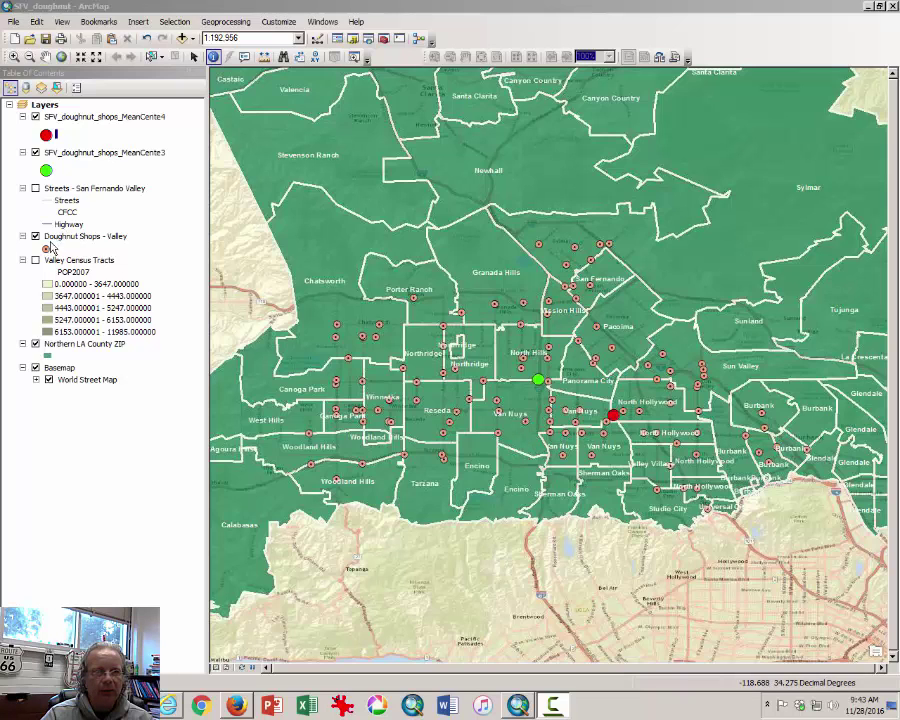
Hide the Northern LA County ZIP layer so the street basemap shows beneath the western valley's doughnut shops.
{"action": "left_click", "coordinate": [35, 343]}
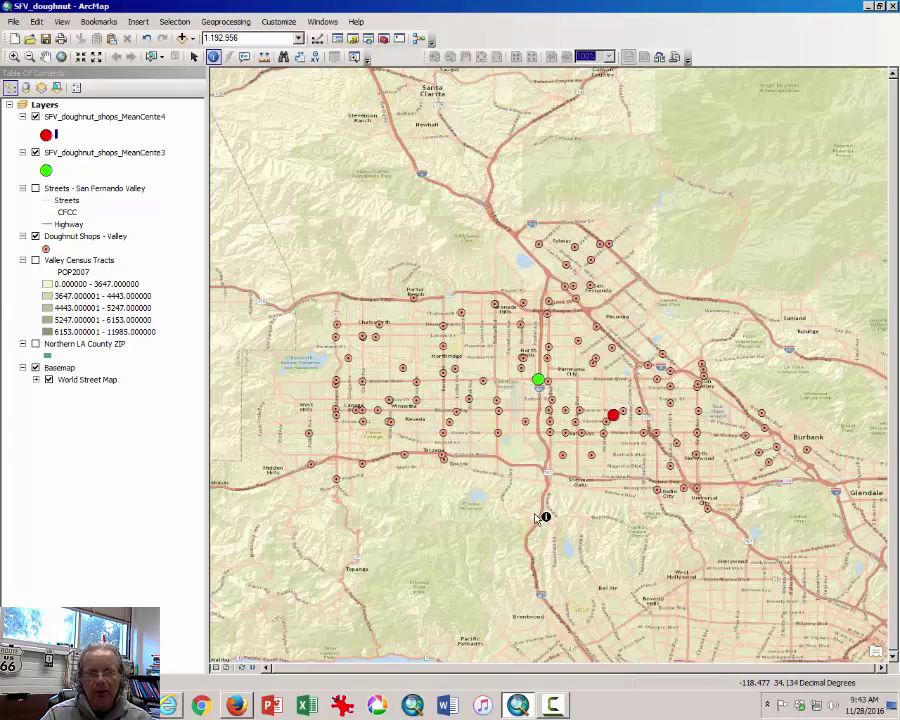
{"action": "left_click", "coordinate": [14, 56]}
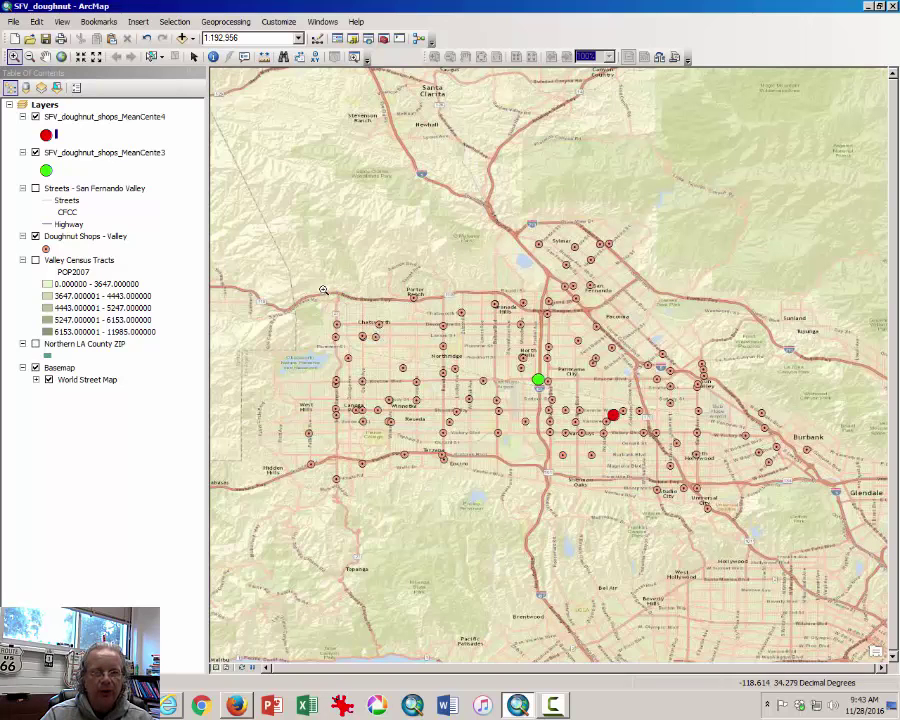
{"action": "left_click_drag", "start_coordinate": [336, 290], "coordinate": [543, 488]}
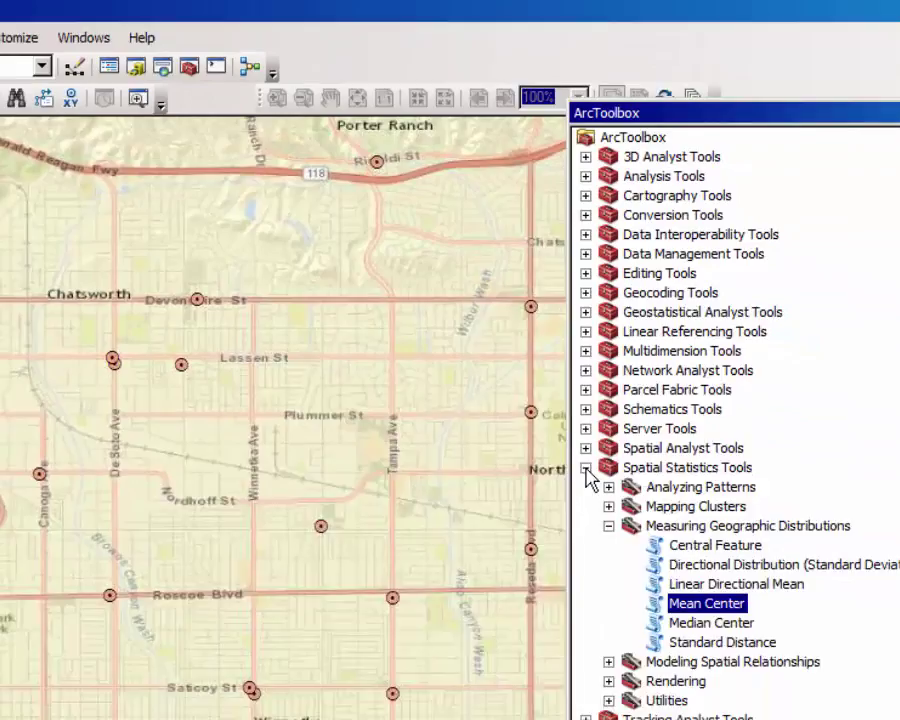
Start the Create Thiessen Polygons tool from the Proximity toolset of the Analysis Tools.
{"action": "left_click", "coordinate": [585, 470]}
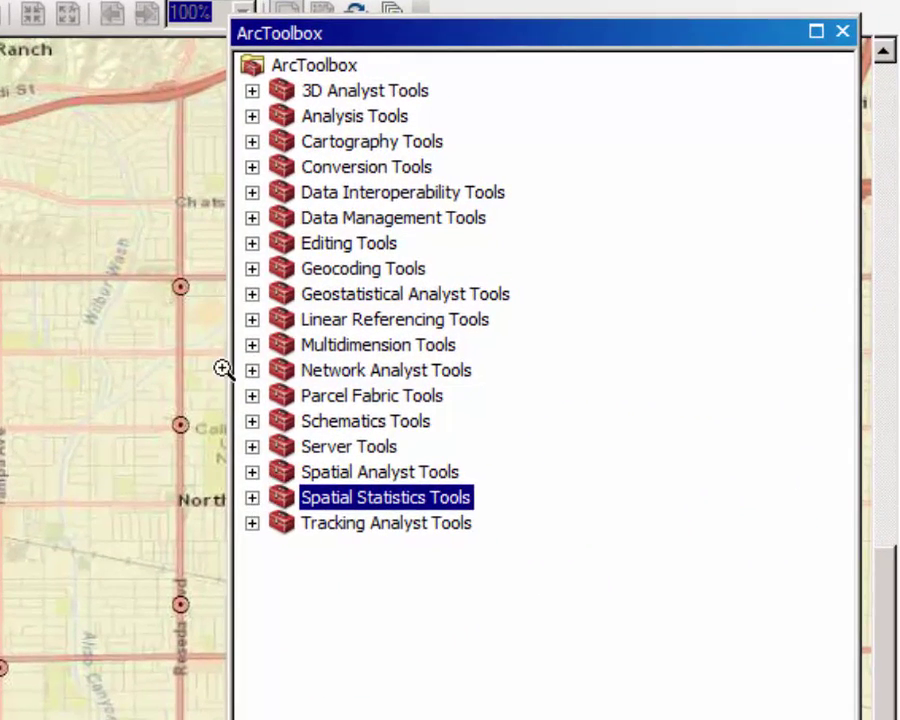
{"action": "left_click", "coordinate": [253, 117]}
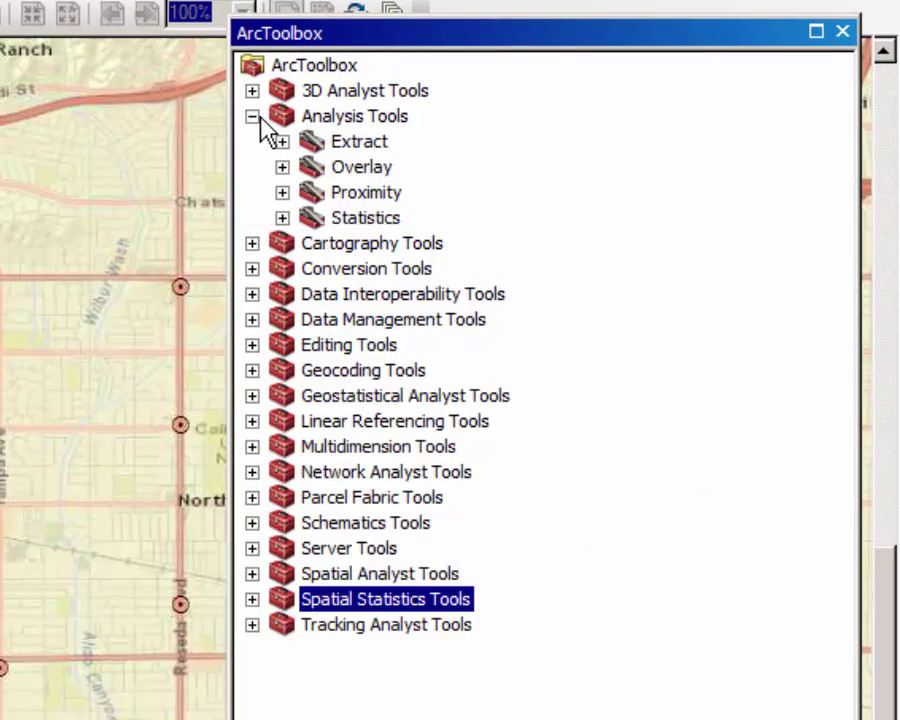
{"action": "left_click", "coordinate": [284, 193]}
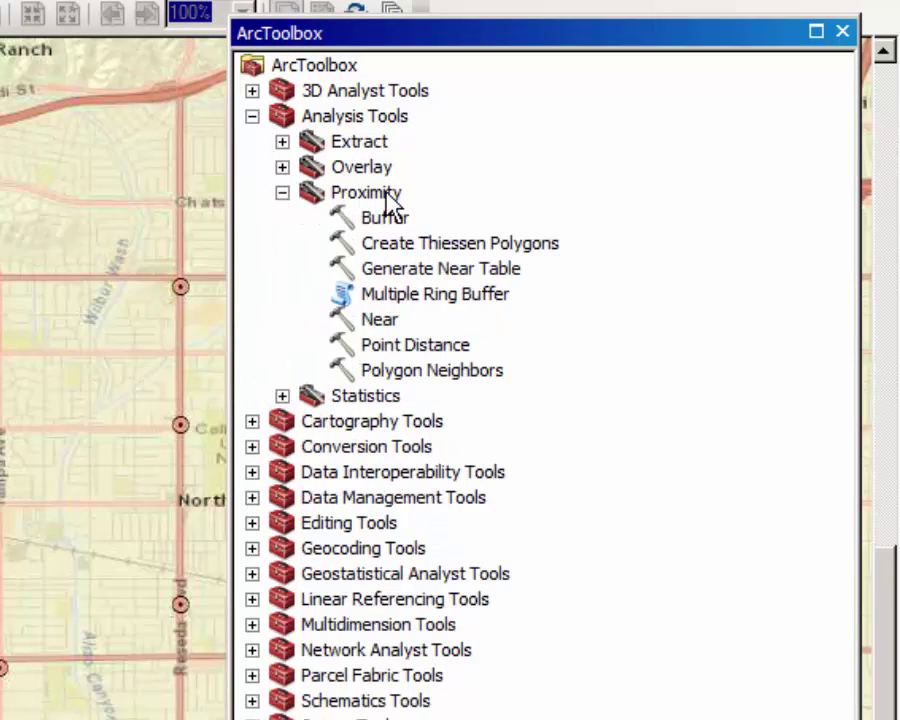
{"action": "left_click", "coordinate": [446, 249]}
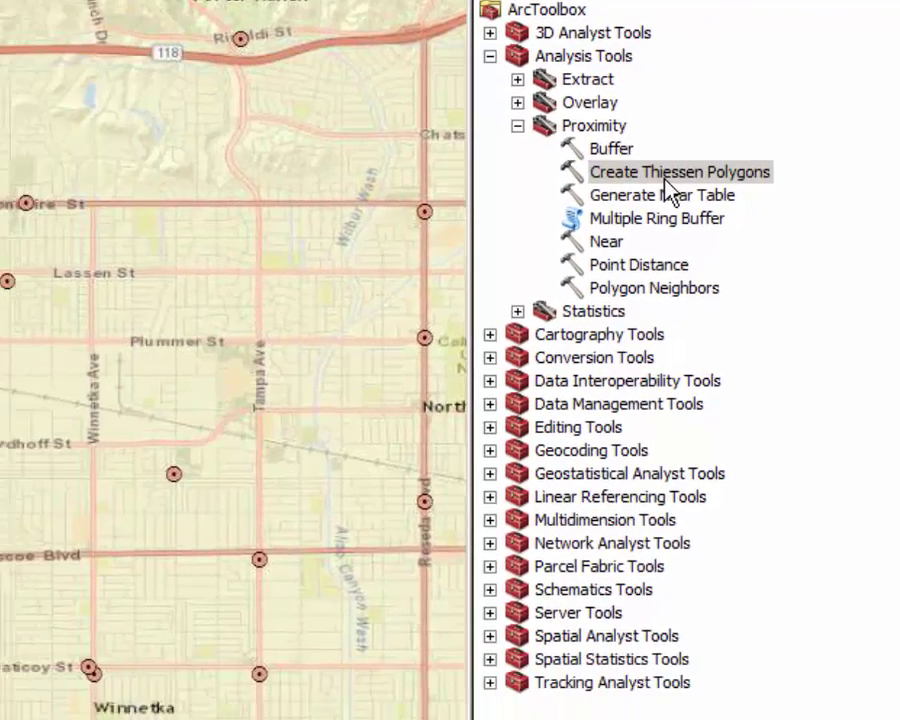
{"action": "double_click", "coordinate": [447, 250]}
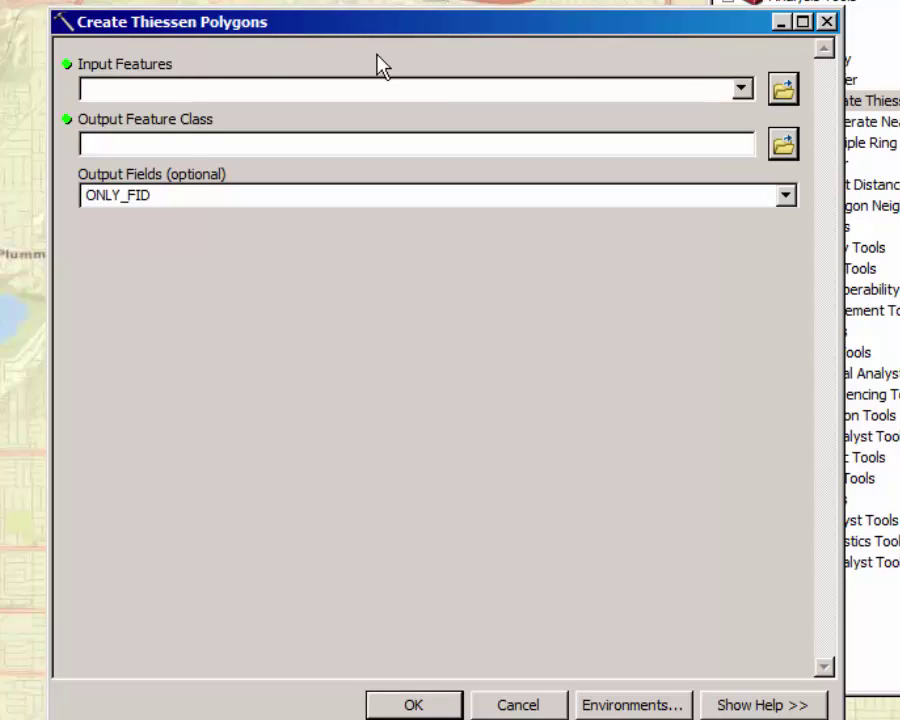
Create Thiessen polygons from Doughnut Shops - Valley with output fields set to ALL, keeping the default output feature class.
{"action": "left_click", "coordinate": [745, 92]}
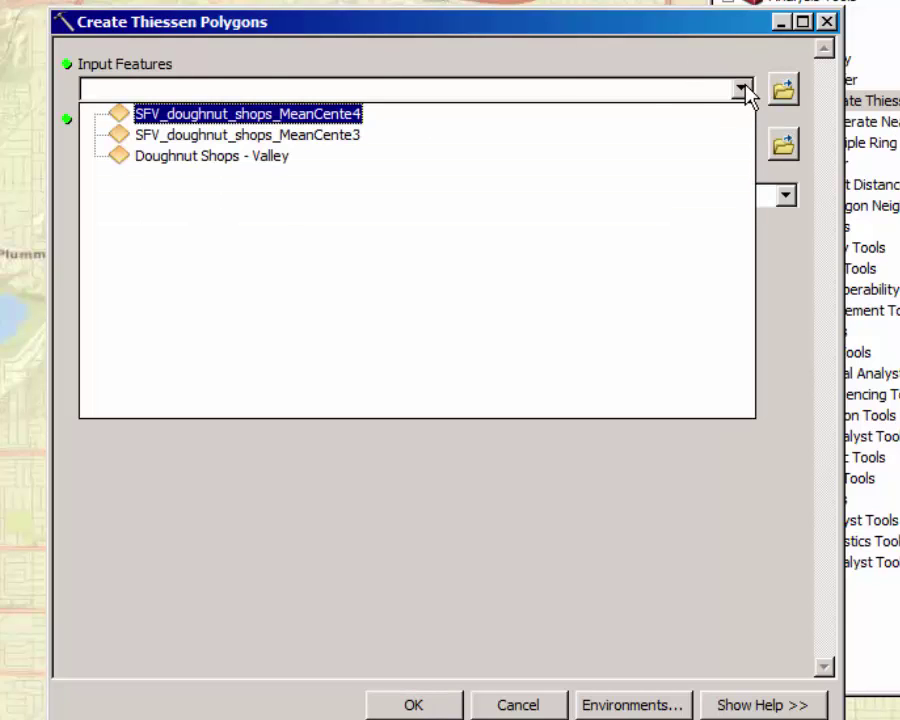
{"action": "left_click", "coordinate": [233, 162]}
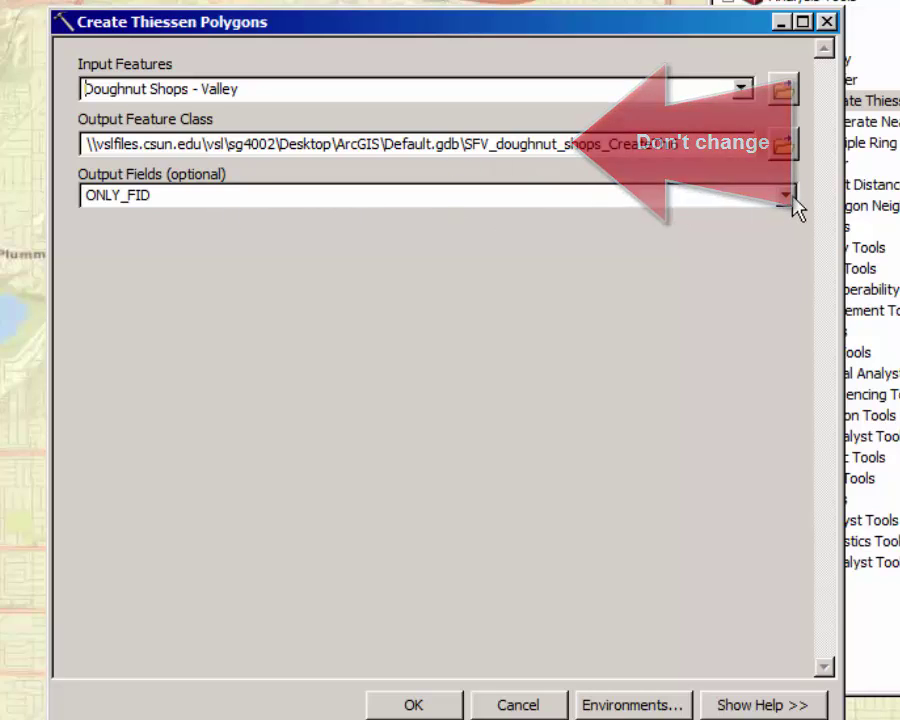
{"action": "left_click", "coordinate": [741, 201]}
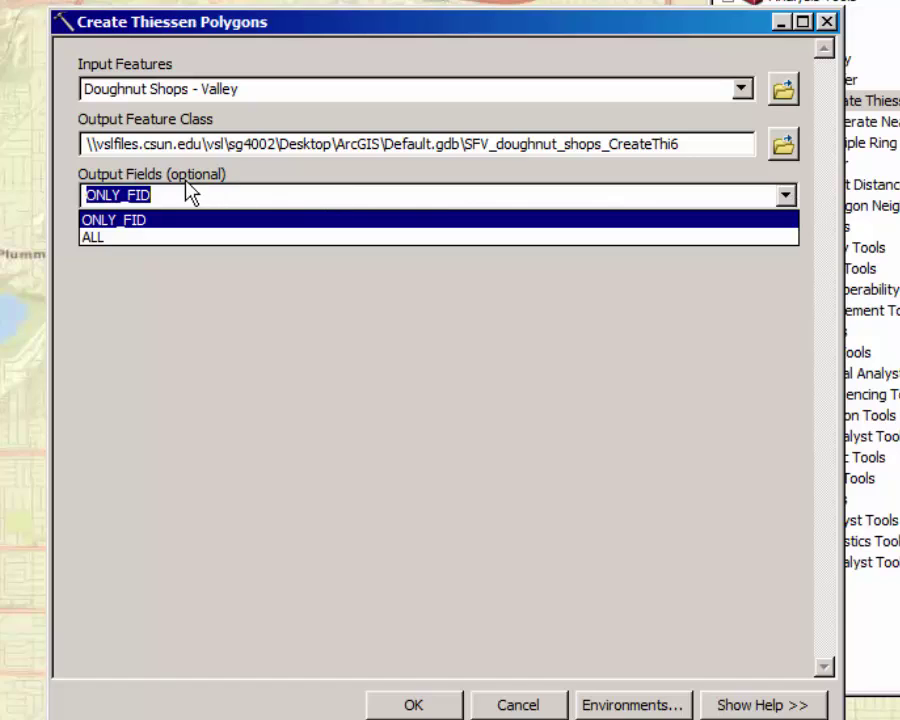
{"action": "left_click", "coordinate": [123, 245]}
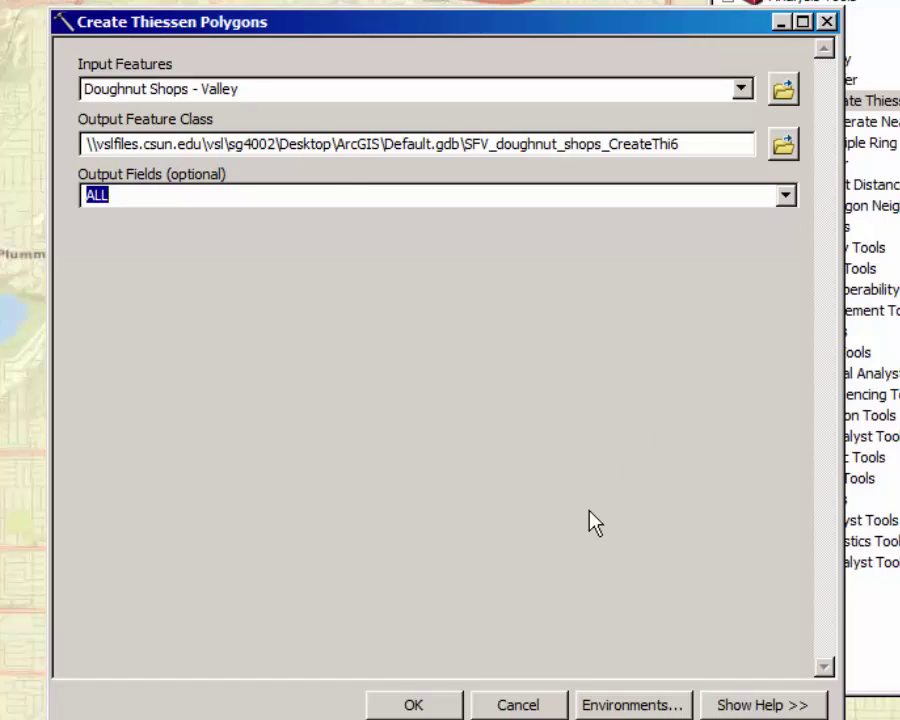
{"action": "left_click", "coordinate": [416, 705]}
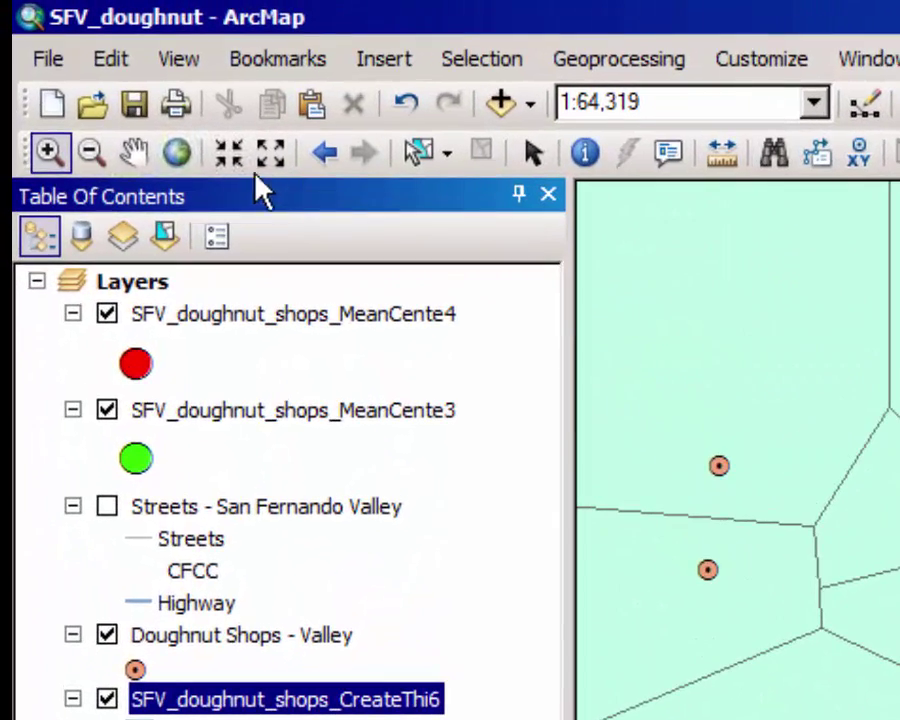
Show the map at full extent and hide the SFV_doughnut_shops_MeanCente4 and SFV_doughnut_shops_MeanCente3 layers.
{"action": "left_click", "coordinate": [182, 157]}
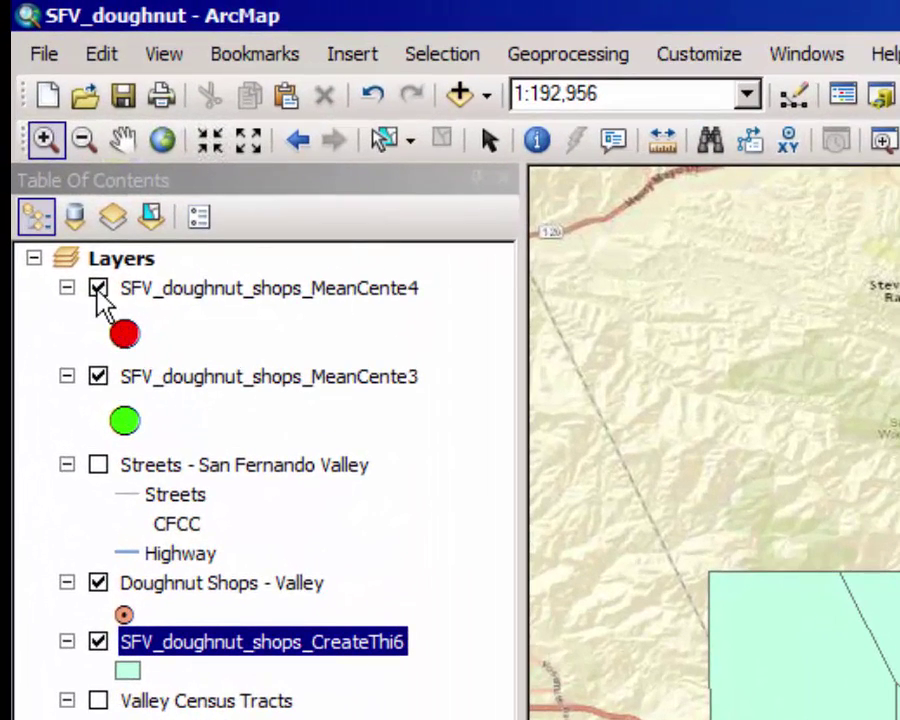
{"action": "left_click", "coordinate": [98, 289]}
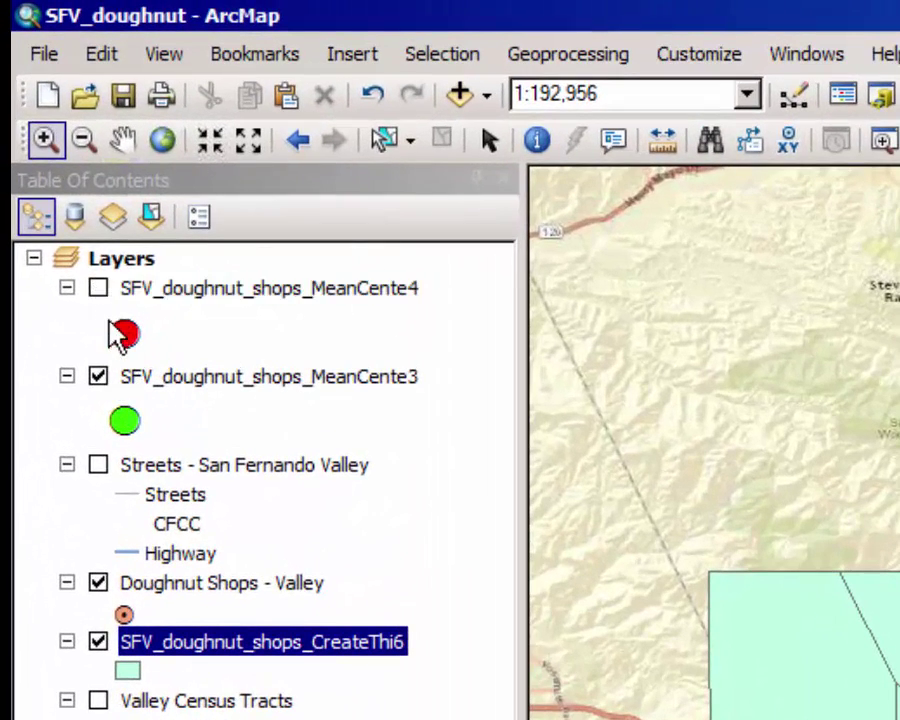
{"action": "left_click", "coordinate": [98, 377]}
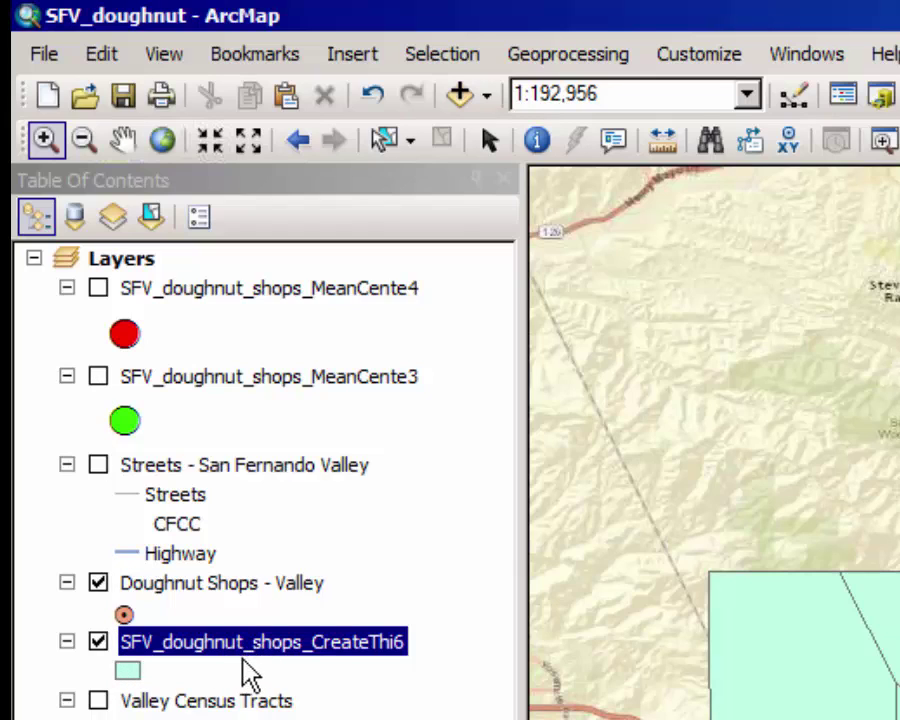
Symbolize the SFV_doughnut_shops_CreateThi6 polygons as Hollow with a thicker red outline.
{"action": "left_click", "coordinate": [127, 672]}
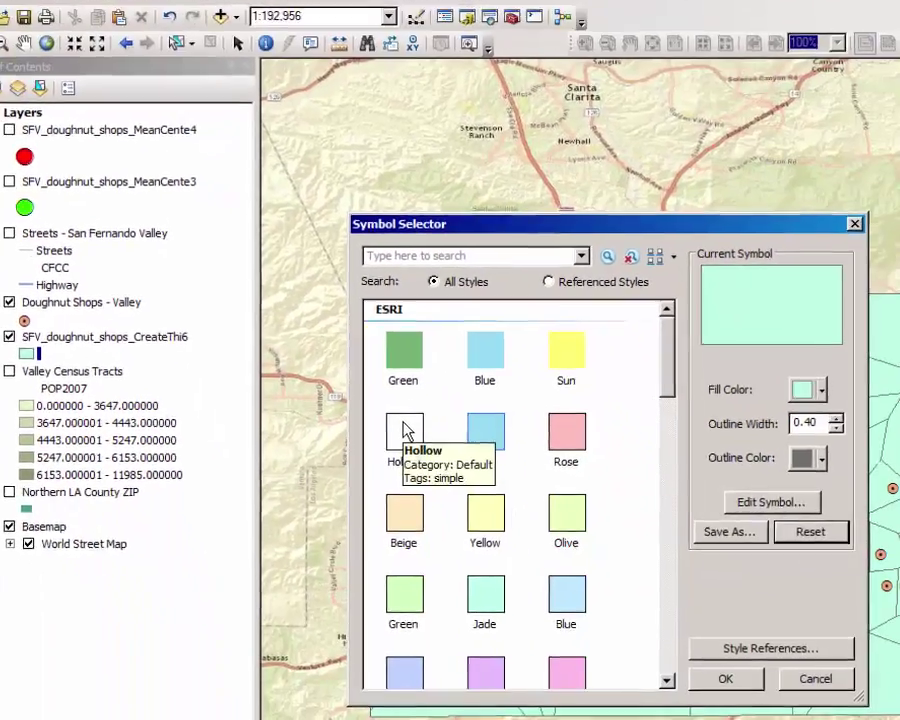
{"action": "left_click", "coordinate": [518, 535]}
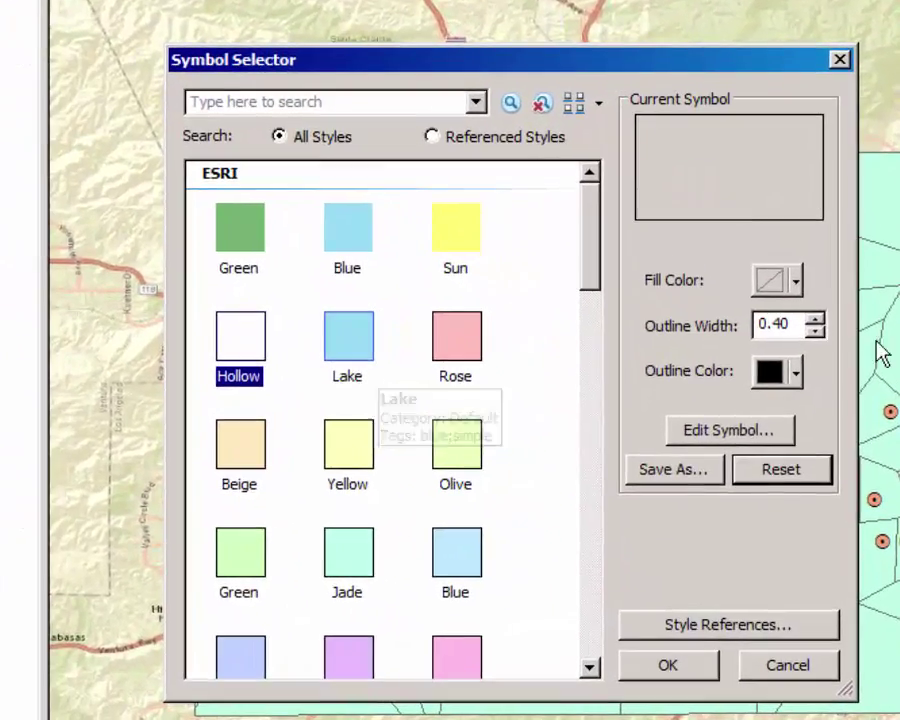
{"action": "left_click", "coordinate": [806, 409]}
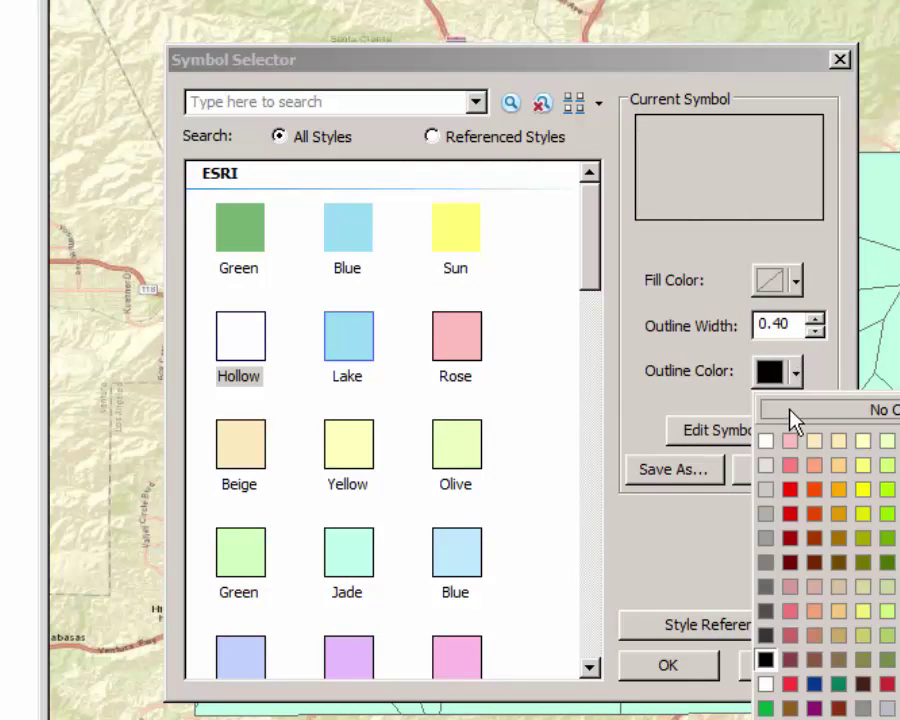
{"action": "left_click", "coordinate": [790, 513]}
{"action": "left_click", "coordinate": [817, 320]}
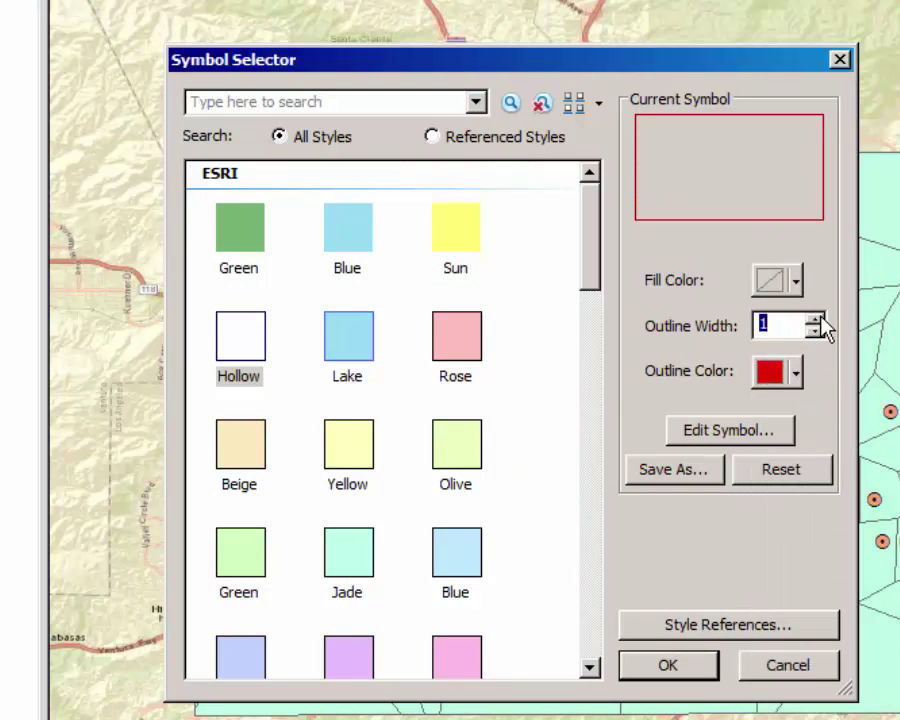
{"action": "left_click", "coordinate": [817, 320]}
{"action": "left_click", "coordinate": [680, 664]}
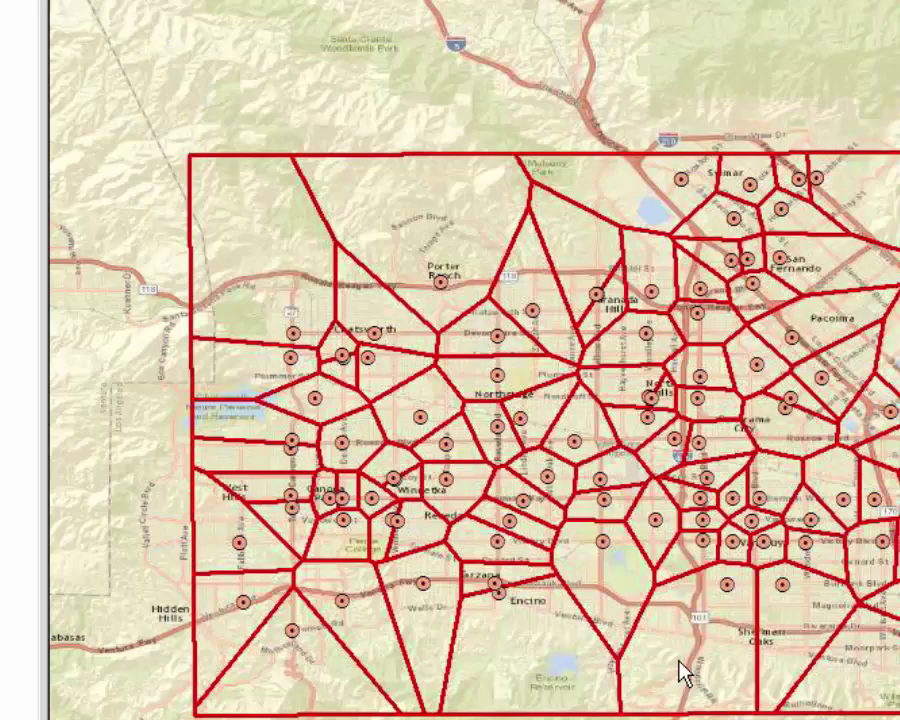
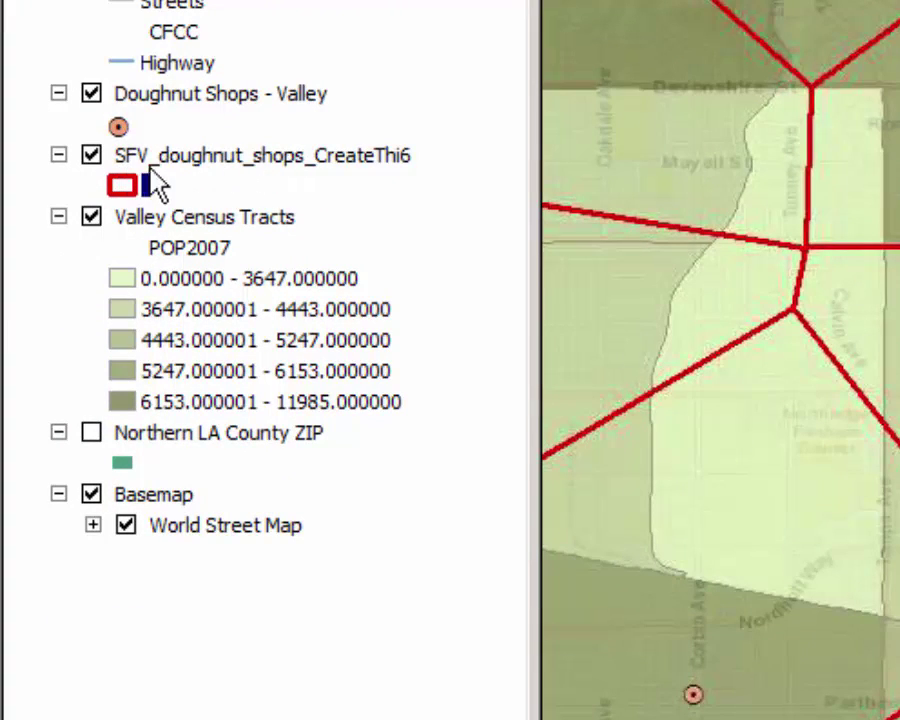
Set up a join of Valley Census Tracts to the SFV_doughnut_shops_CreateThi6 layer based on spatial location.
{"action": "right_click", "coordinate": [376, 178]}
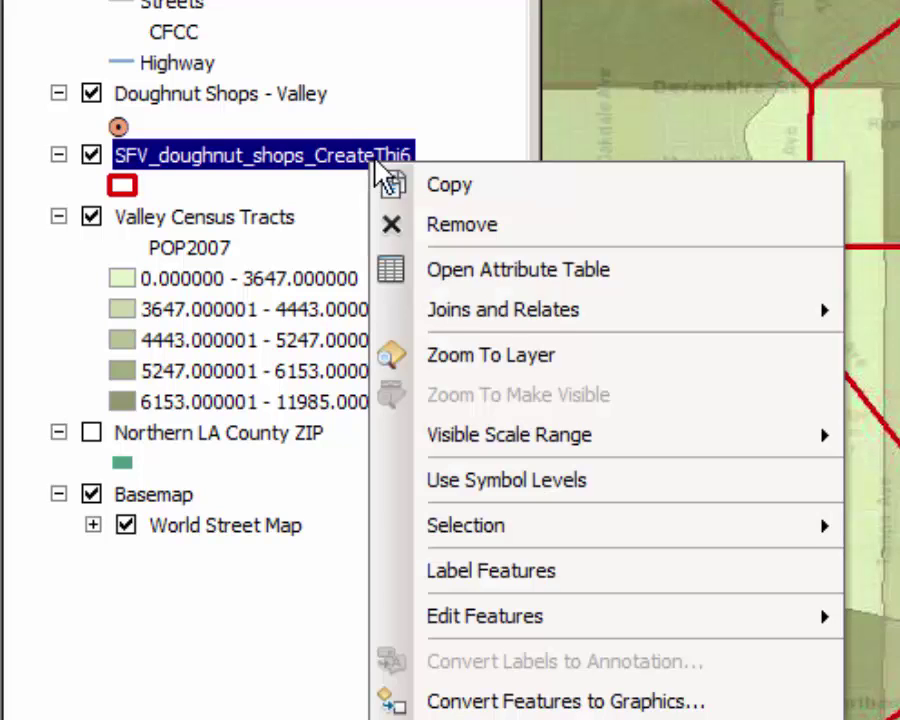
{"action": "mouse_move", "coordinate": [500, 315]}
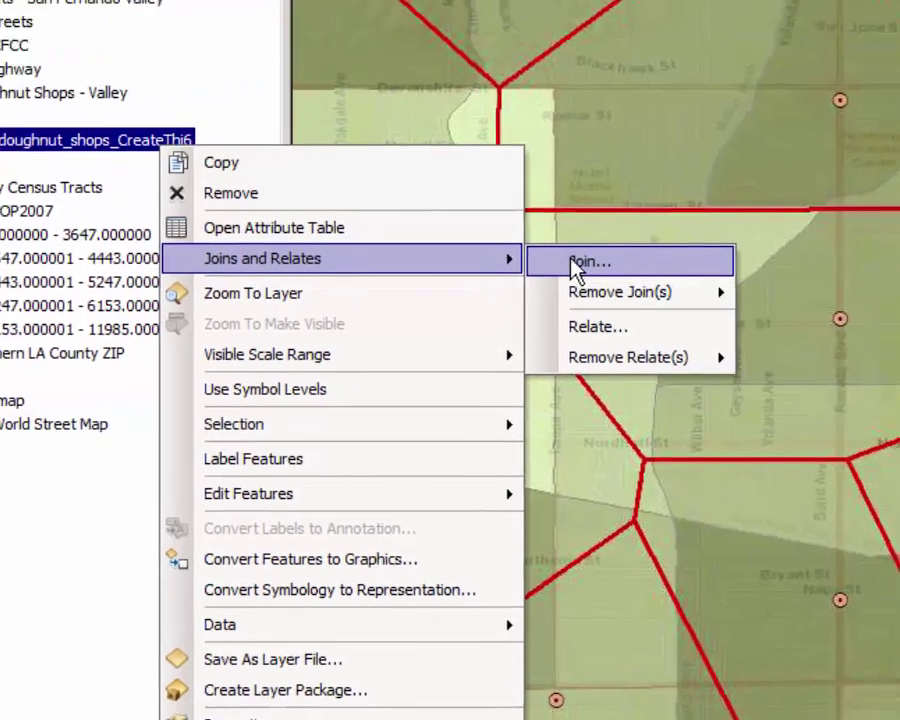
{"action": "left_click", "coordinate": [705, 242]}
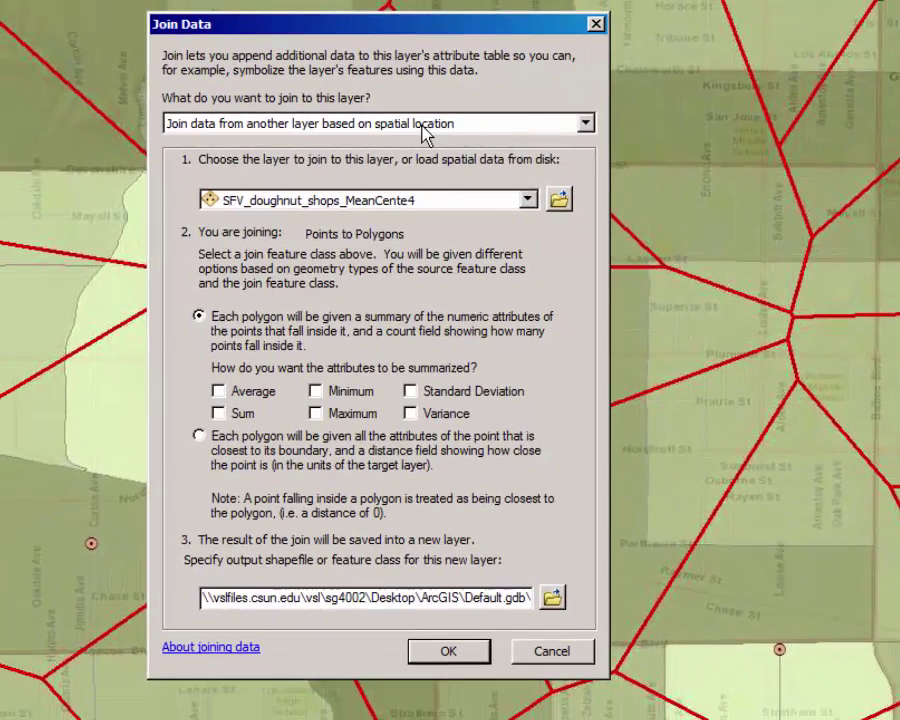
{"action": "left_click", "coordinate": [421, 115]}
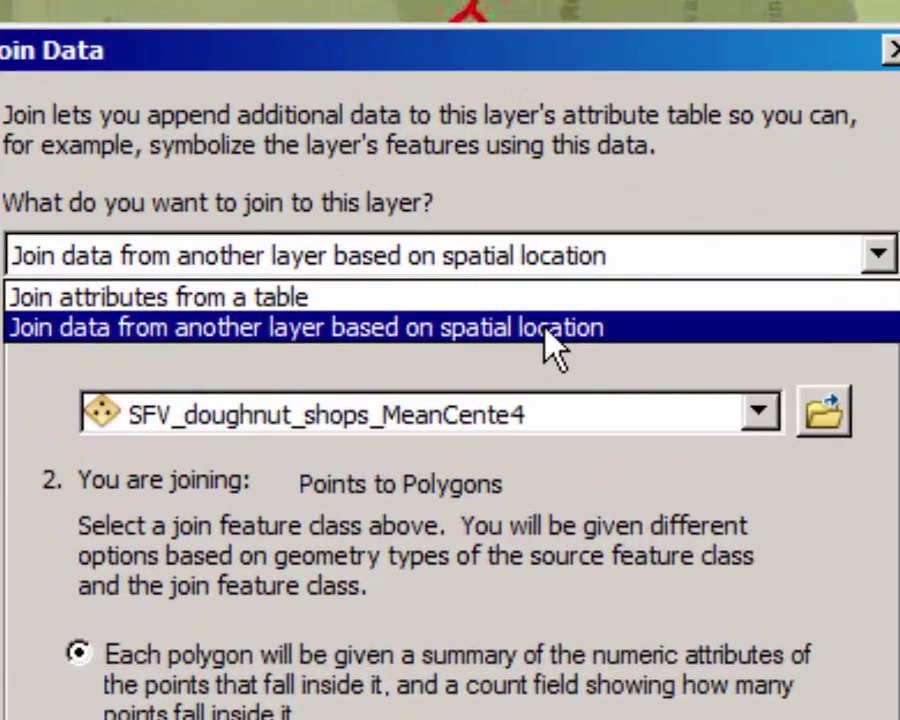
{"action": "left_click", "coordinate": [555, 345]}
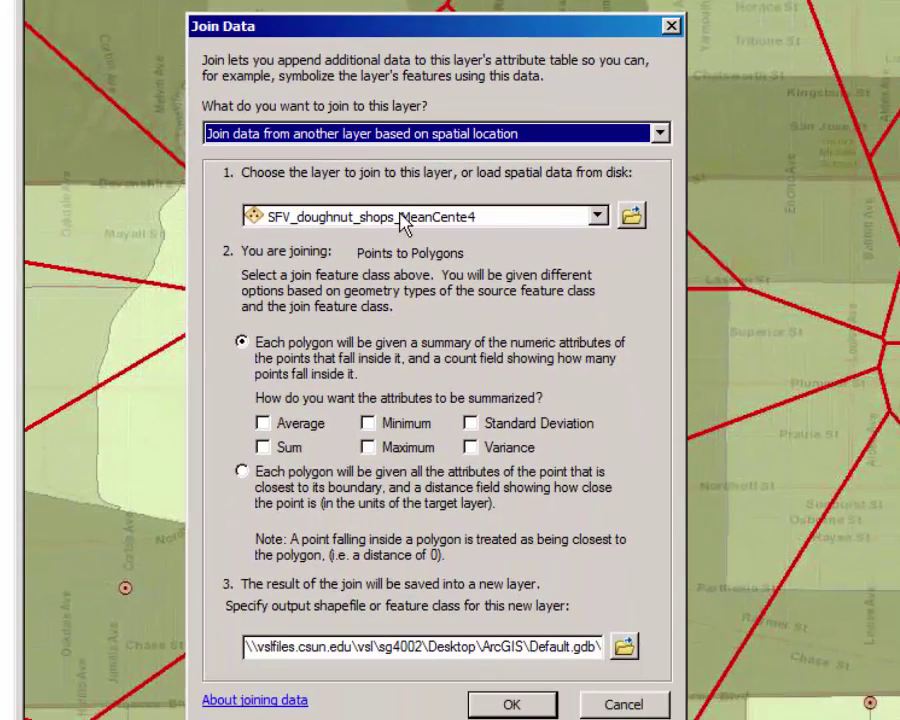
{"action": "left_click", "coordinate": [600, 222]}
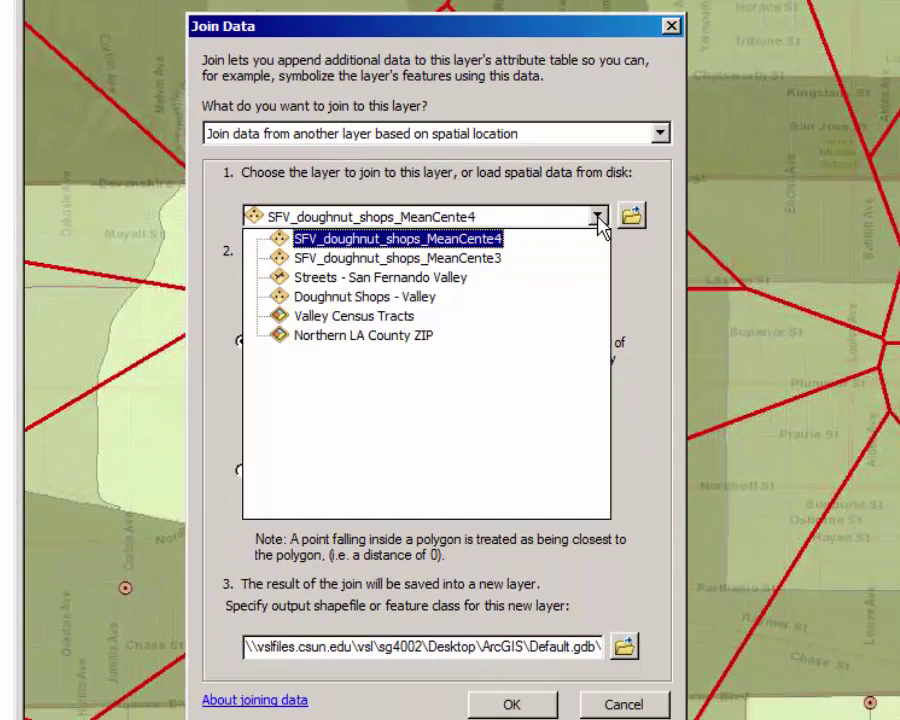
{"action": "left_click", "coordinate": [409, 318]}
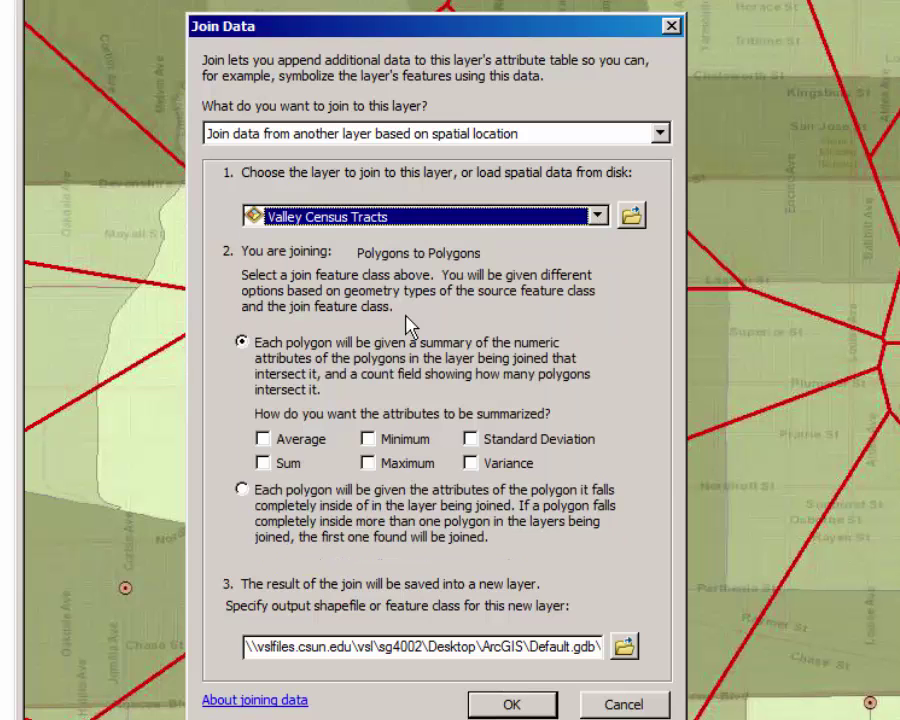
Summarize the intersecting tracts' numeric attributes by Sum and run the spatial join to the default output.
{"action": "left_click_drag", "start_coordinate": [193, 45], "coordinate": [0, 43]}
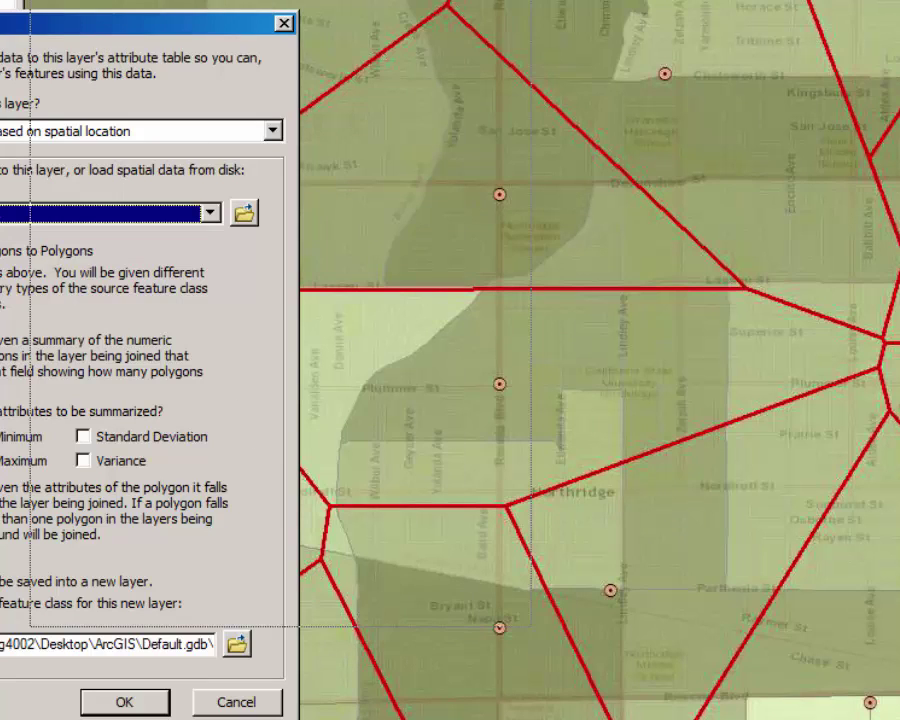
{"action": "left_click_drag", "start_coordinate": [165, 20], "coordinate": [396, 0]}
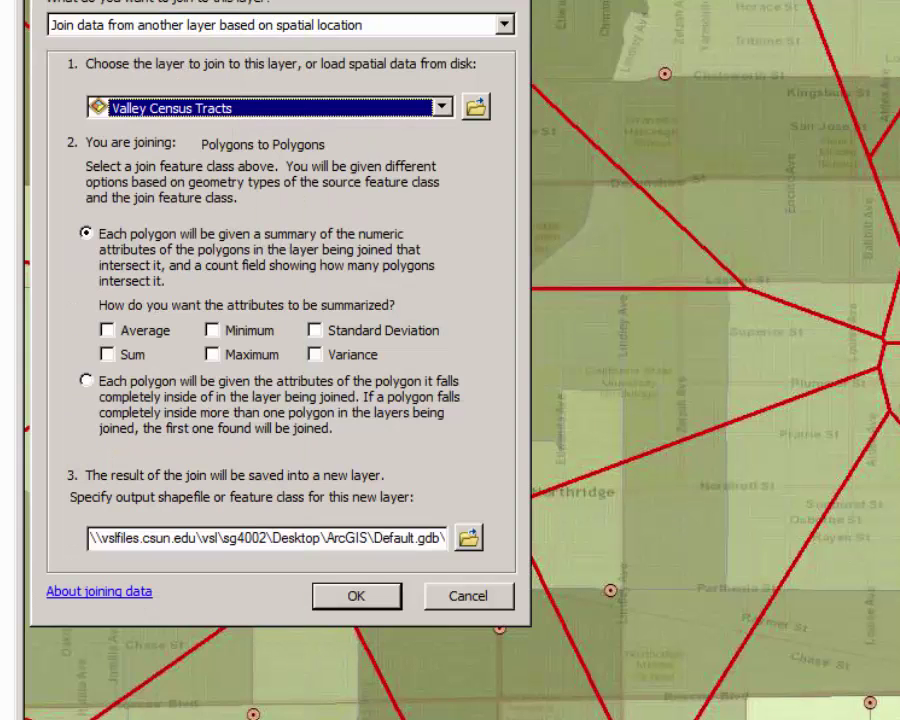
{"action": "left_click", "coordinate": [107, 354]}
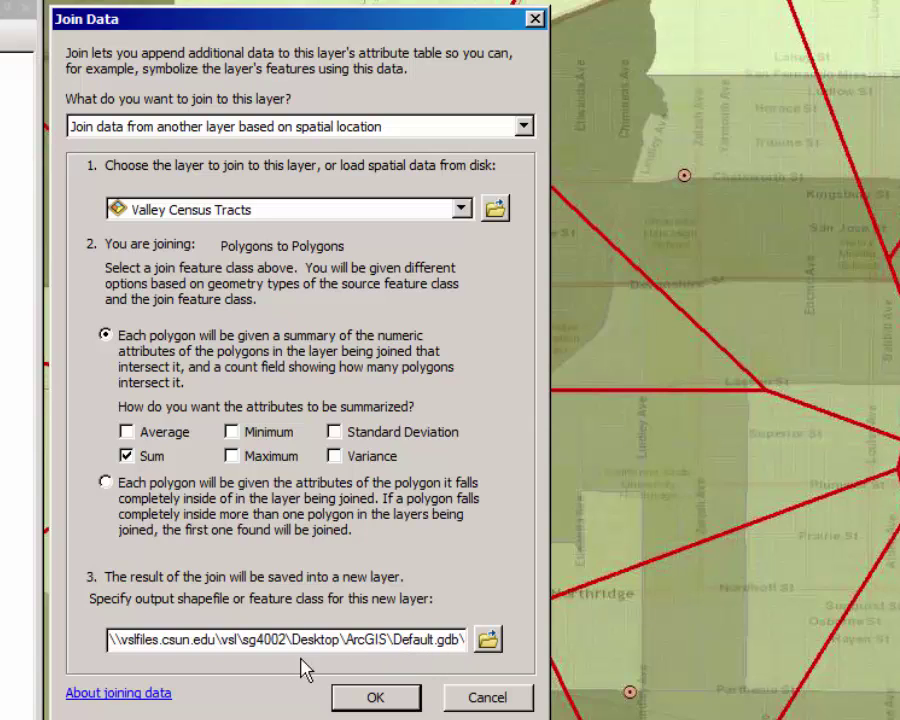
{"action": "left_click", "coordinate": [381, 702]}
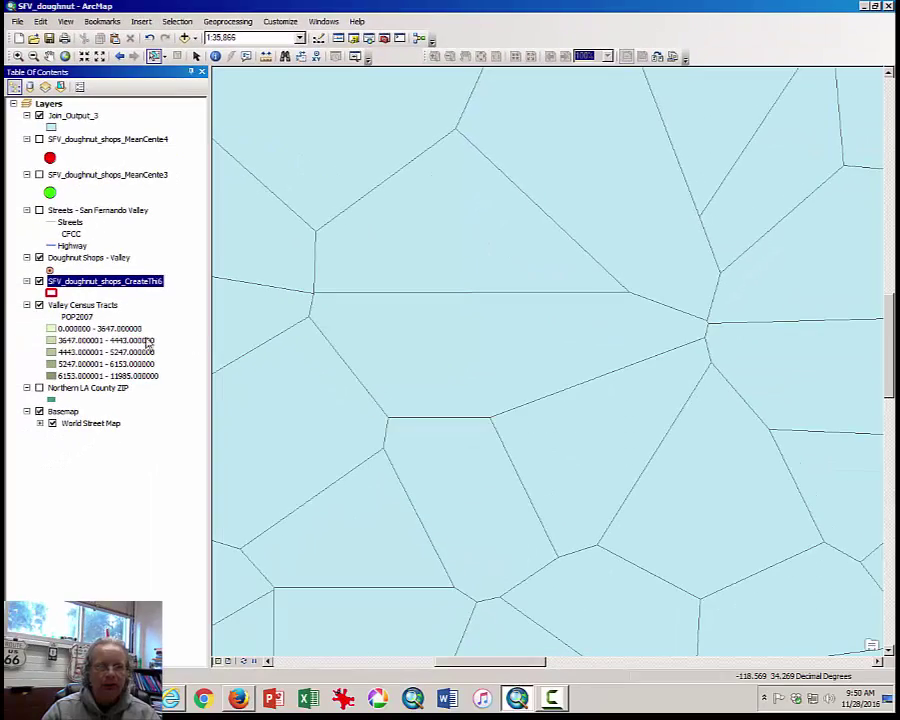
Symbolize the Join_Output_3 layer by quantities with graduated colors, using Sum_POP2007 as the value field.
{"action": "left_click", "coordinate": [80, 120]}
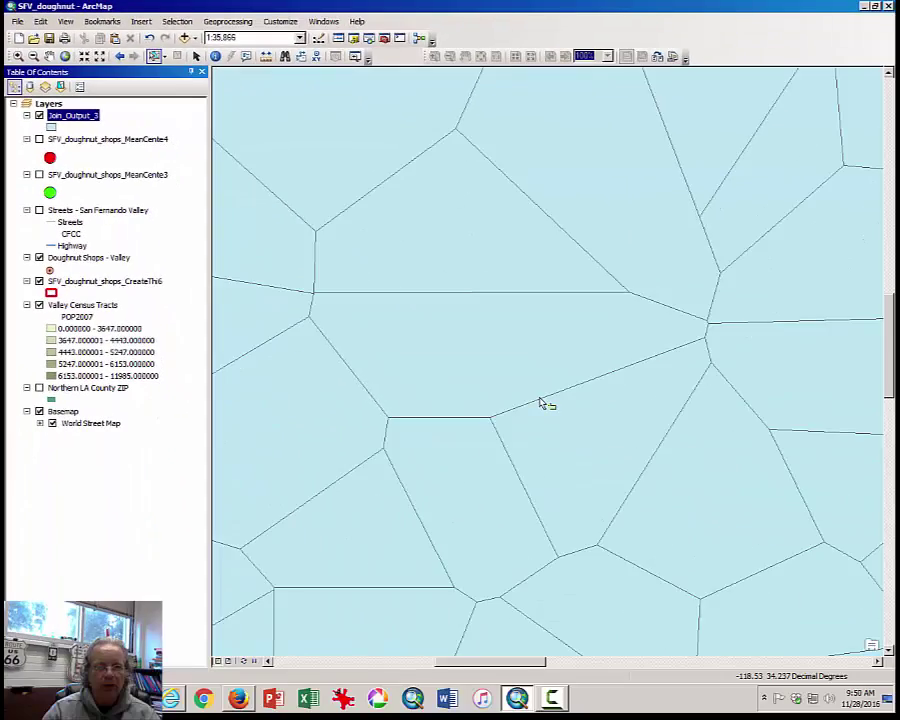
{"action": "scroll", "coordinate": [540, 403], "scroll_direction": "up", "scroll_amount": 2}
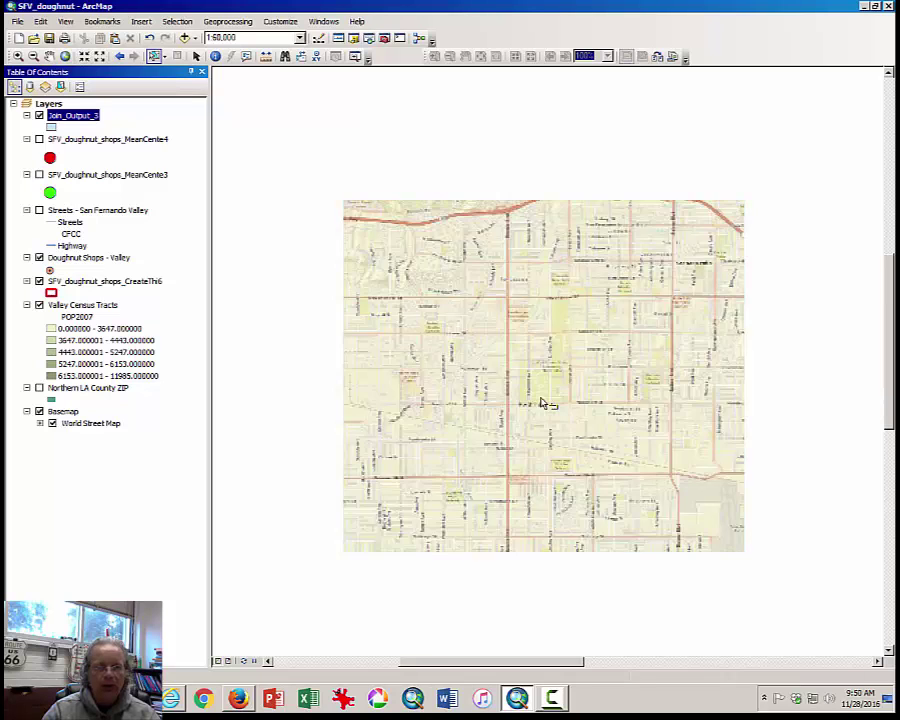
{"action": "scroll", "coordinate": [542, 403], "scroll_direction": "up", "scroll_amount": 1}
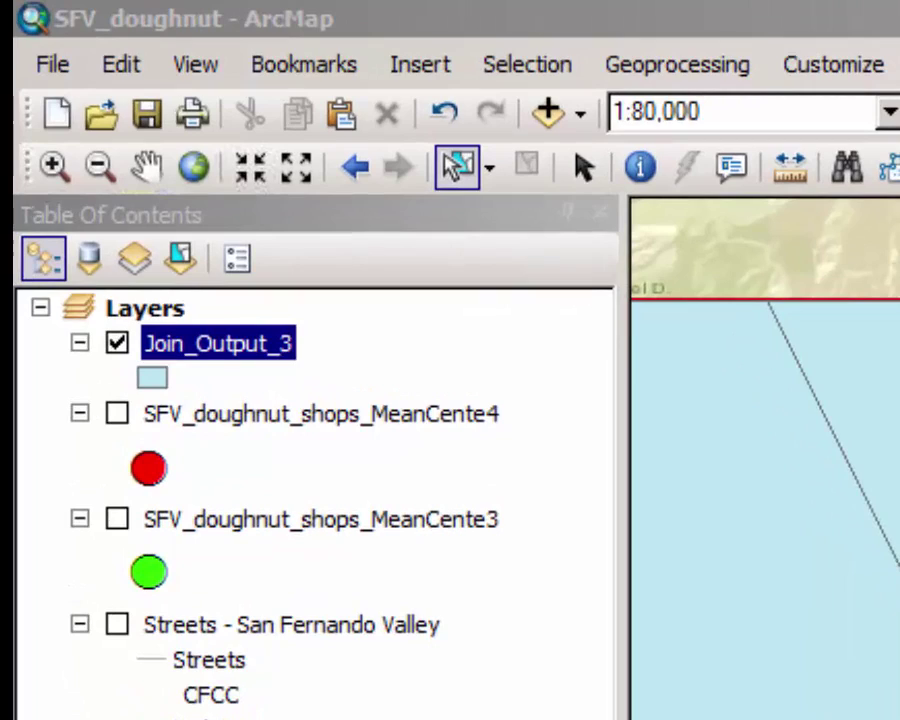
{"action": "right_click", "coordinate": [237, 357]}
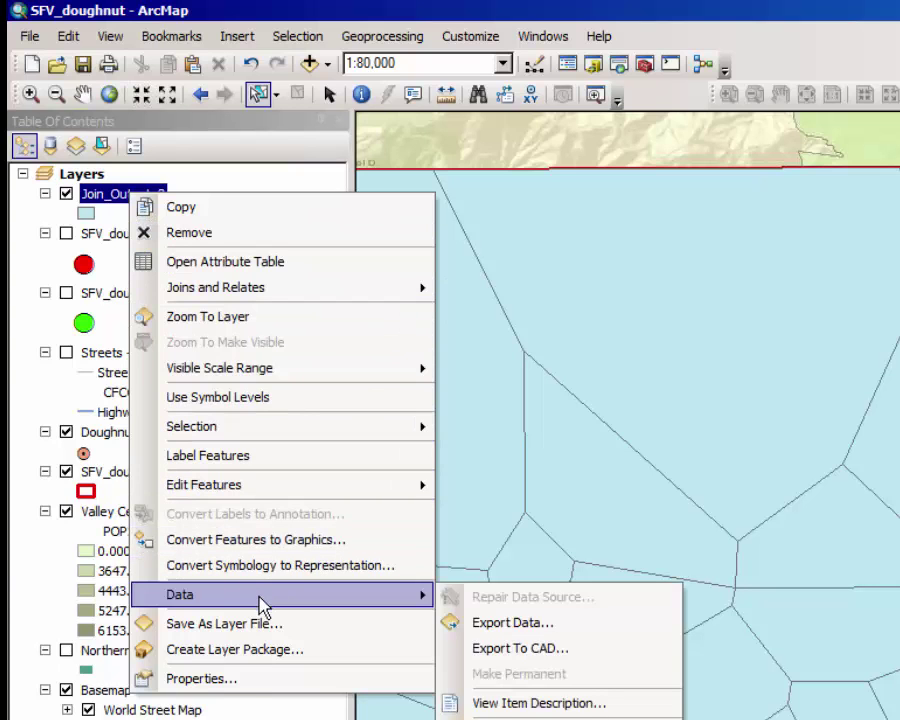
{"action": "left_click", "coordinate": [257, 686]}
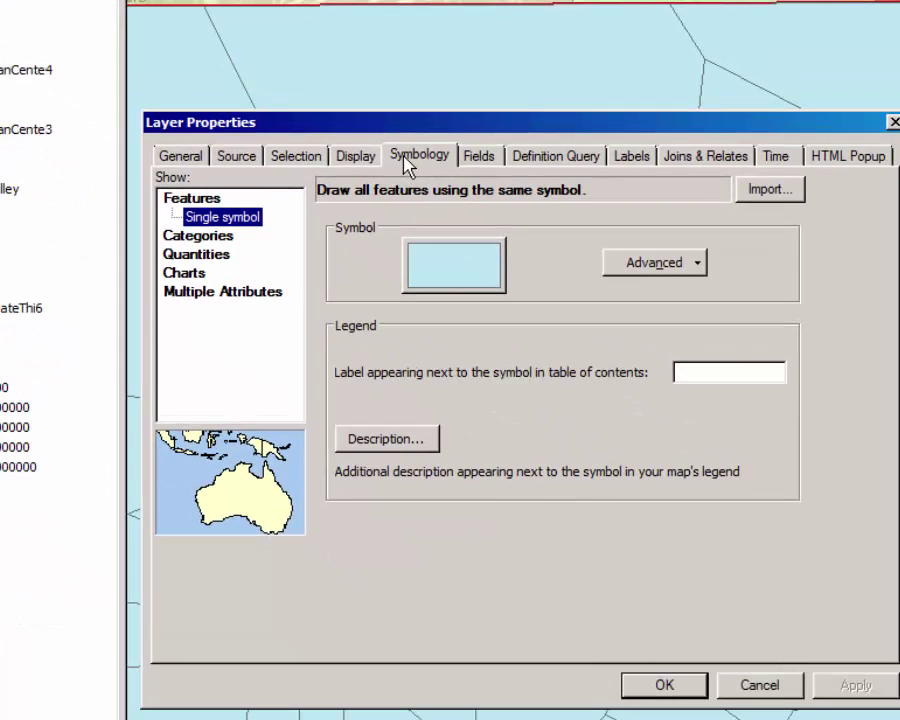
{"action": "left_click", "coordinate": [197, 254]}
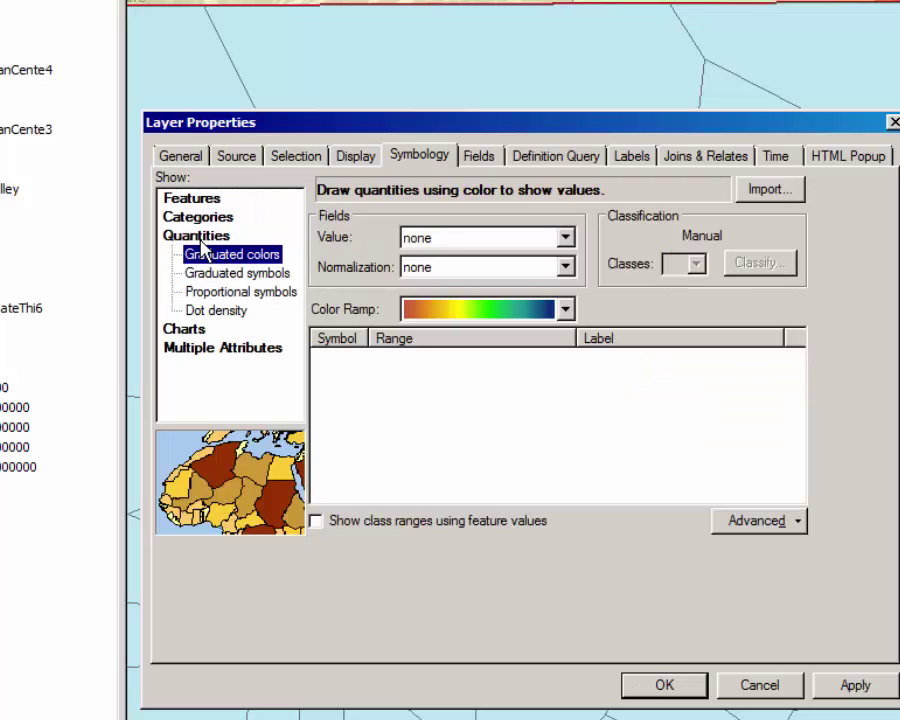
{"action": "left_click", "coordinate": [566, 240]}
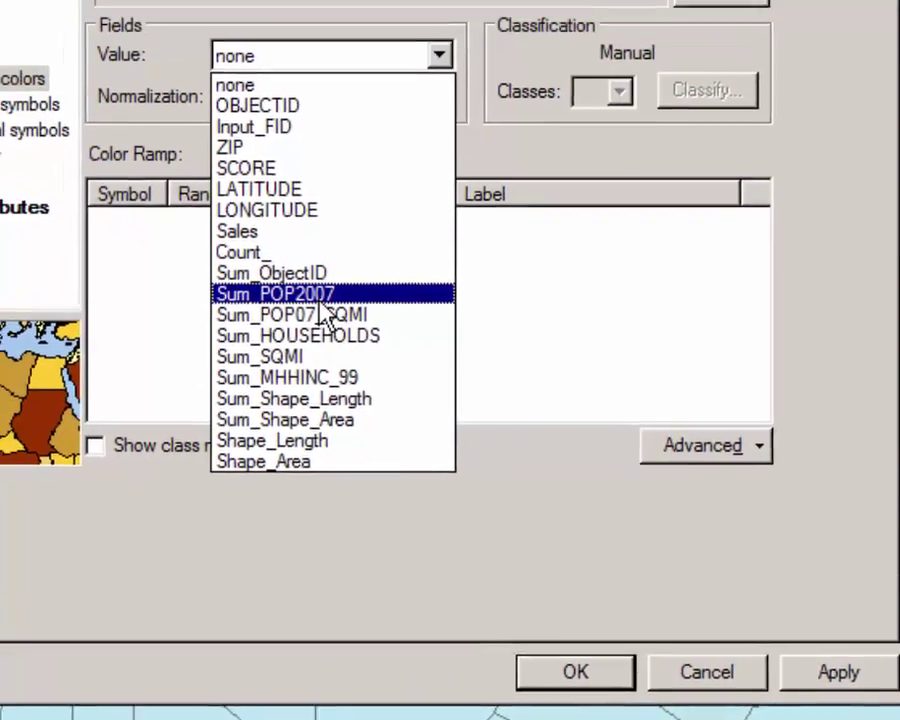
{"action": "left_click", "coordinate": [277, 268]}
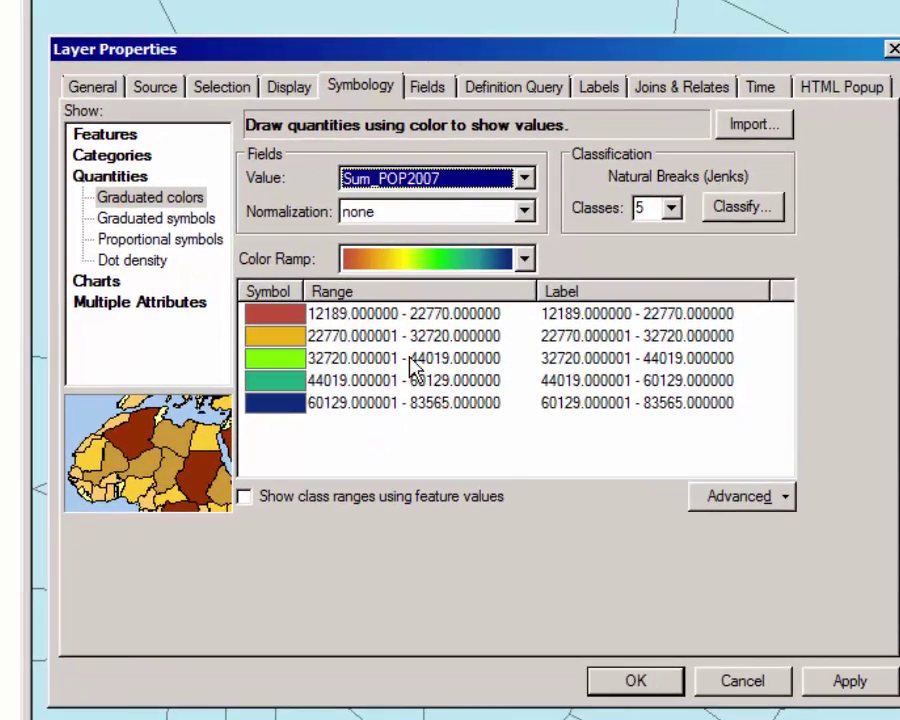
Apply a pale-yellow-to-dark-brown color ramp to the Join_Output_3 population classes.
{"action": "left_click", "coordinate": [524, 260]}
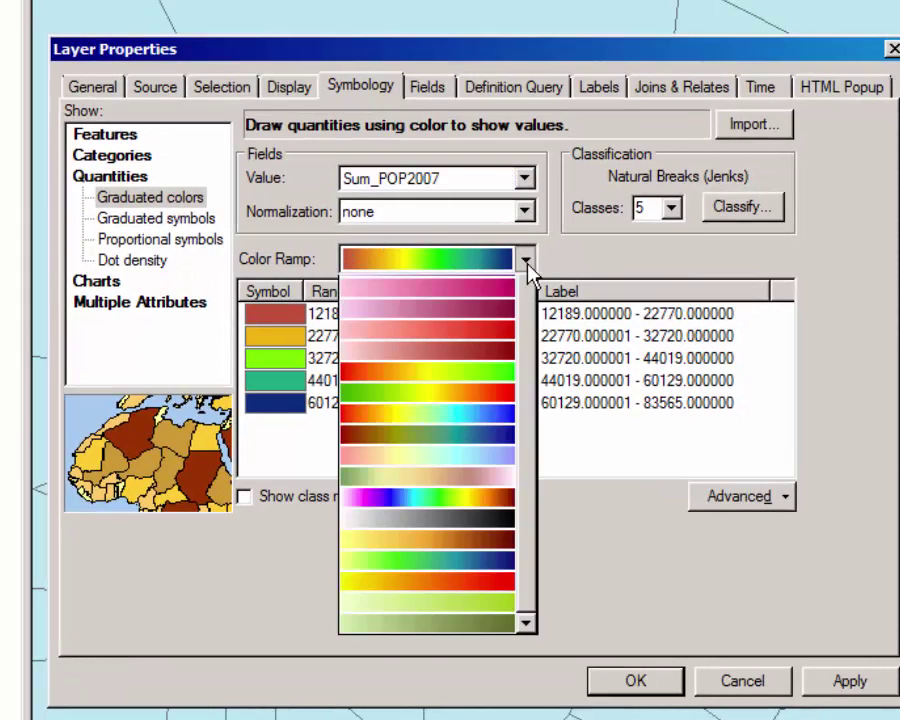
{"action": "scroll", "coordinate": [527, 262], "scroll_direction": "down", "scroll_amount": 5}
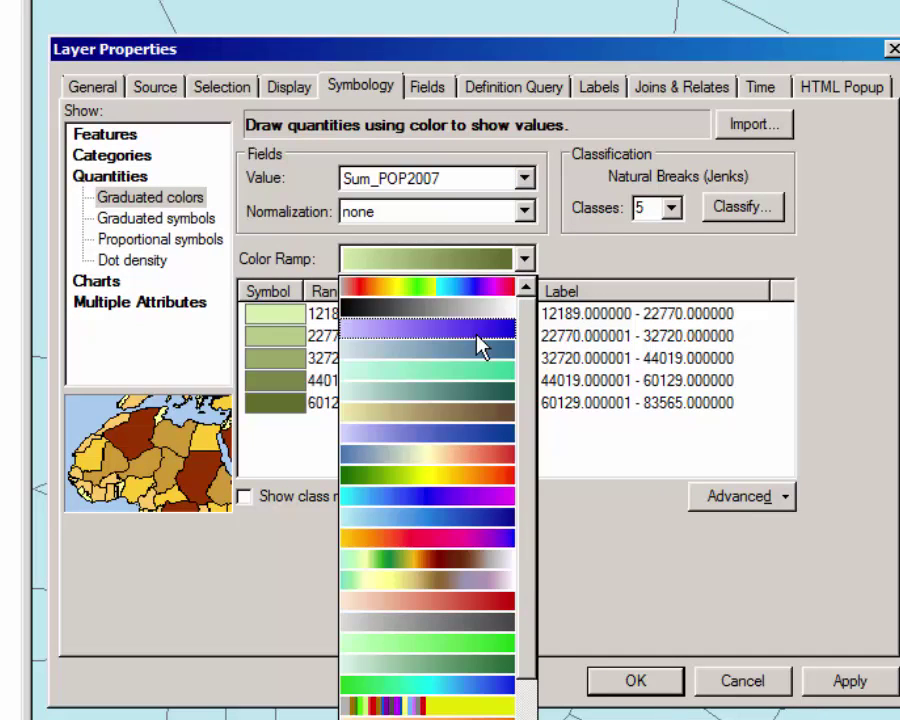
{"action": "left_click", "coordinate": [478, 412]}
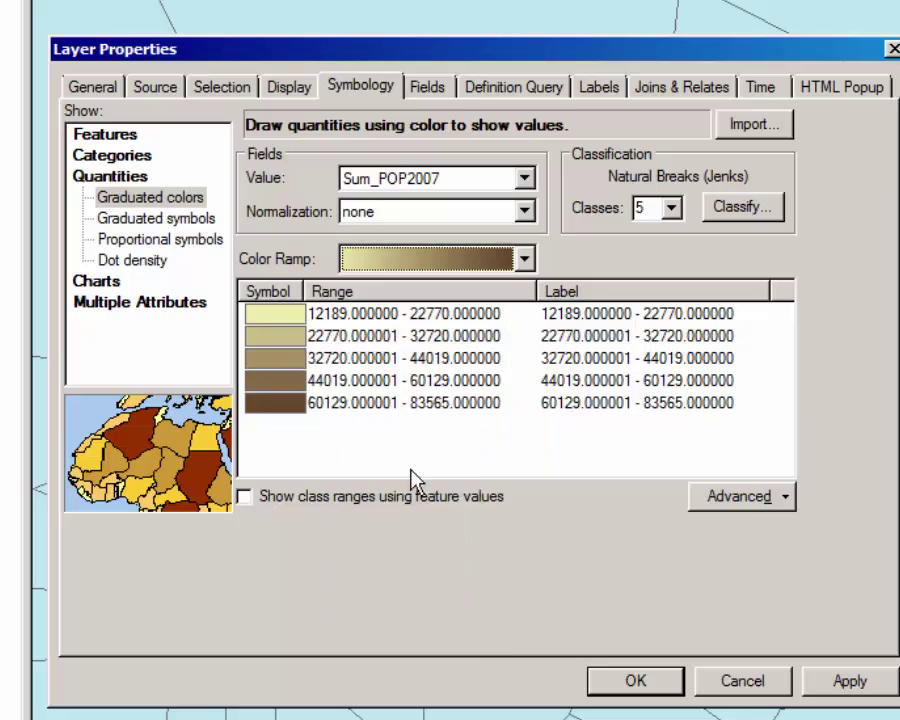
{"action": "left_click", "coordinate": [850, 685]}
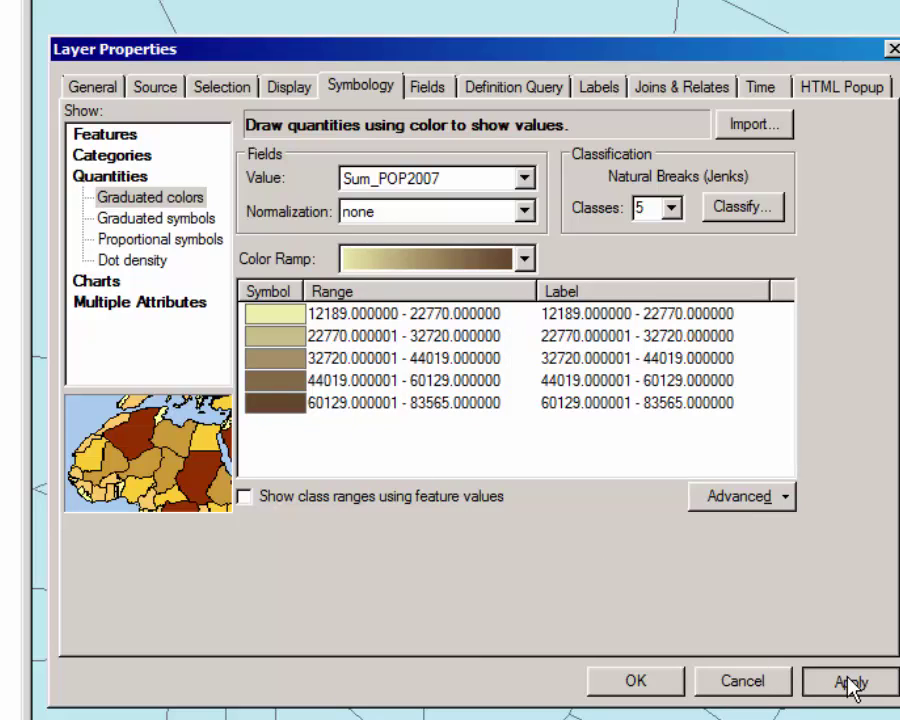
{"action": "left_click", "coordinate": [636, 681]}
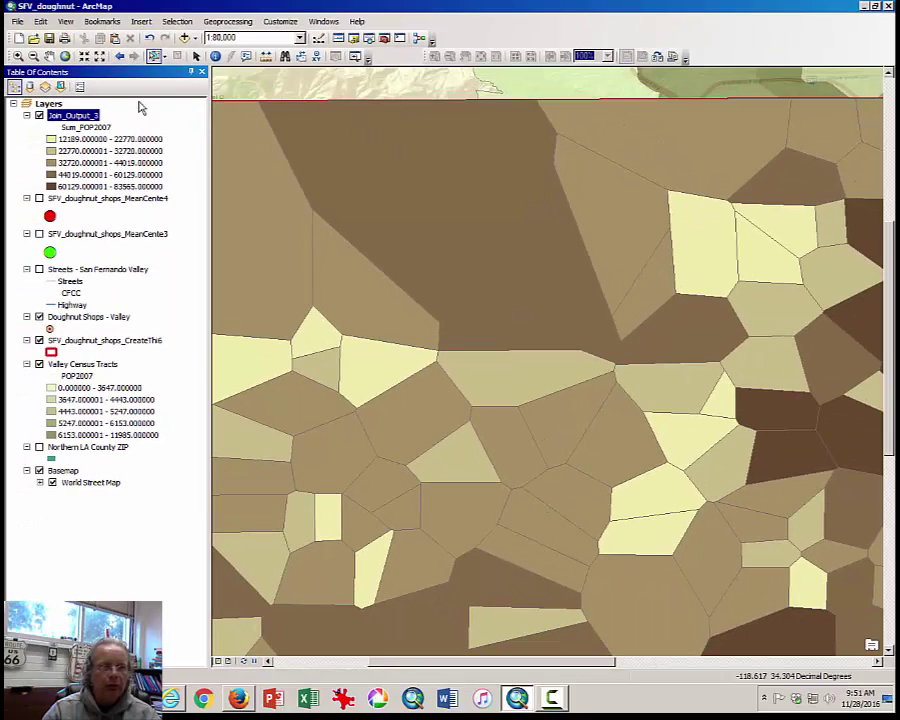
View the full map extent and compare the joined polygons with the underlying census tracts by hiding and reshowing Join_Output_3.
{"action": "left_click", "coordinate": [65, 57]}
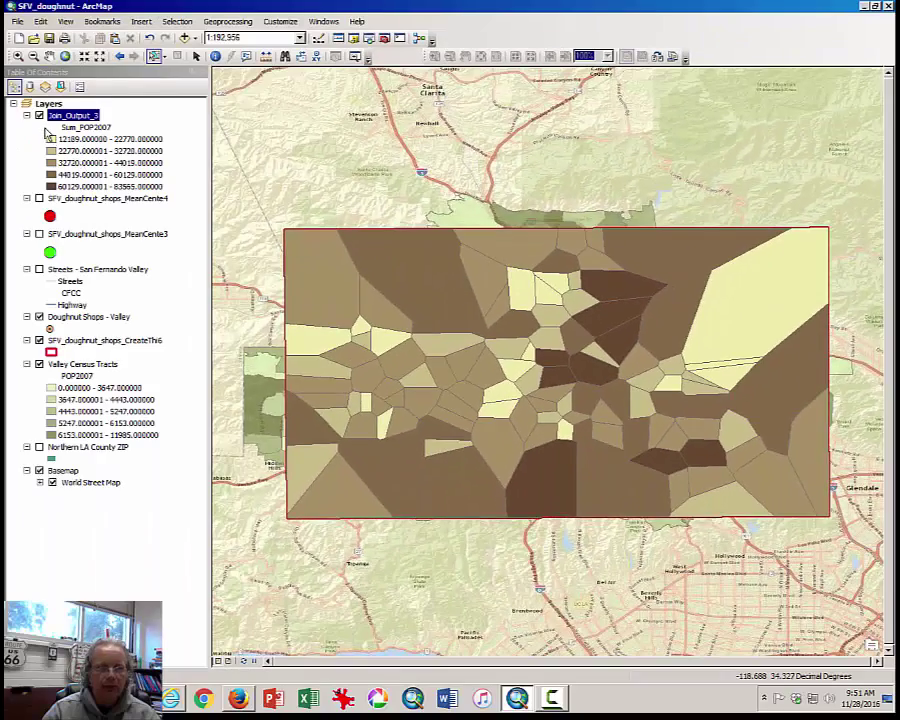
{"action": "left_click", "coordinate": [39, 116]}
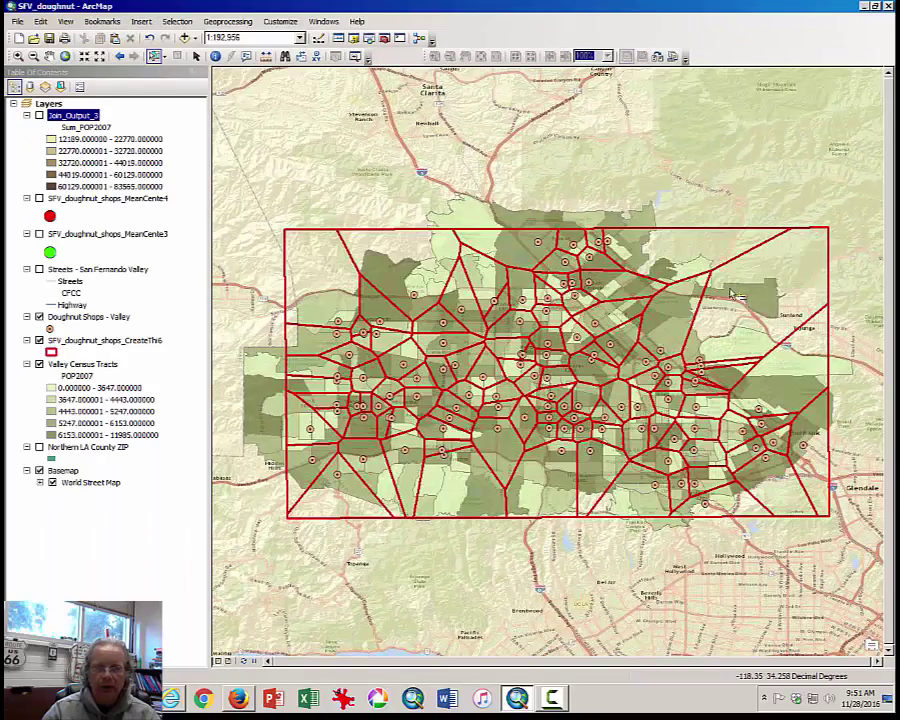
{"action": "left_click", "coordinate": [39, 116]}
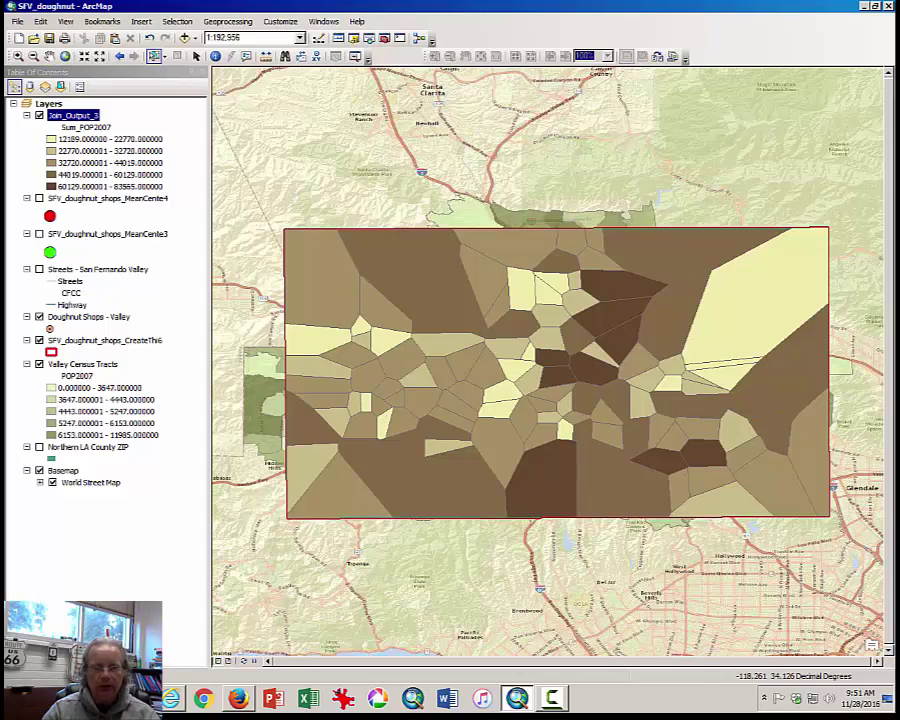
Give all Join_Output_3 class symbols a thicker white outline.
{"action": "right_click", "coordinate": [81, 121]}
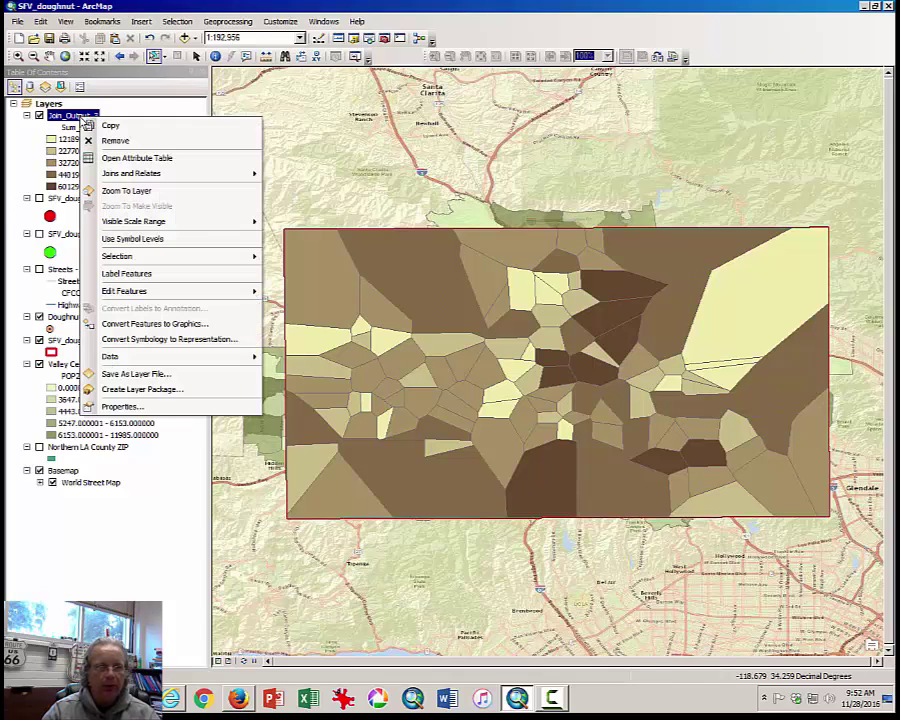
{"action": "left_click", "coordinate": [183, 404]}
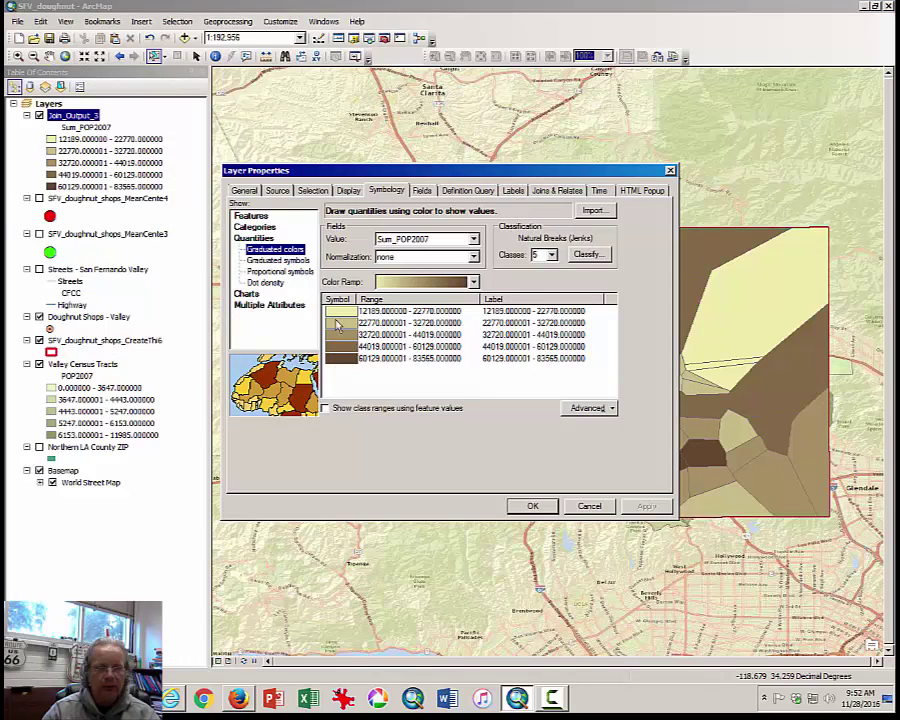
{"action": "right_click", "coordinate": [338, 300]}
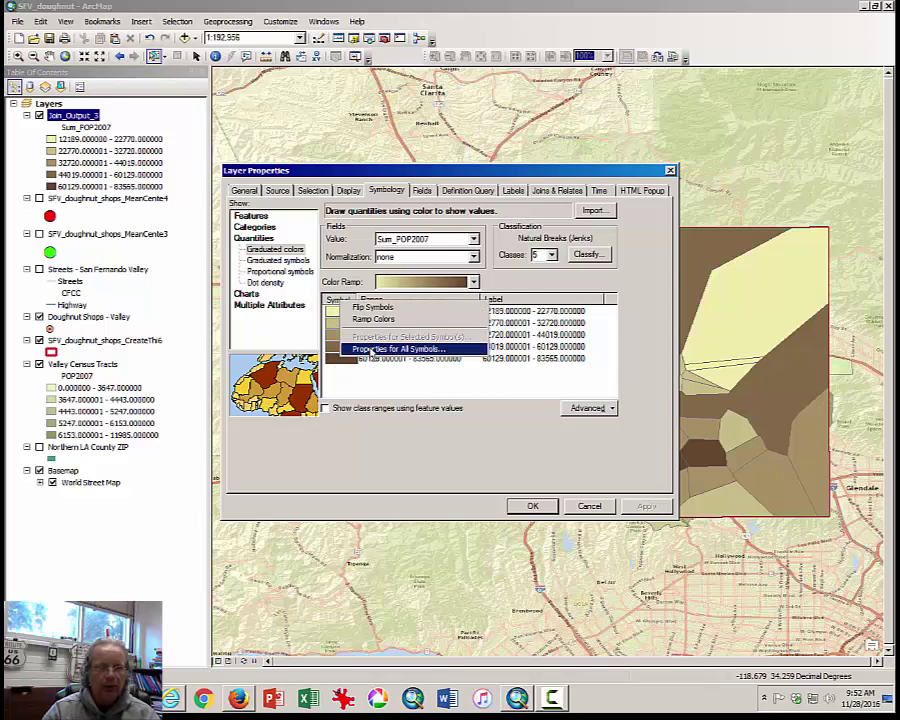
{"action": "left_click", "coordinate": [370, 349]}
{"action": "left_click", "coordinate": [580, 345]}
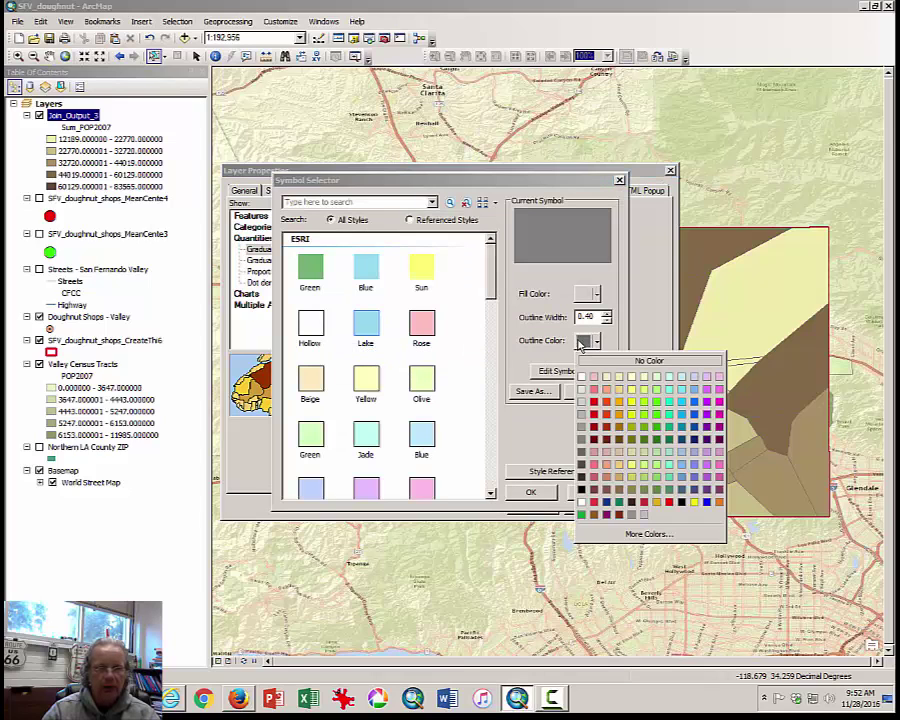
{"action": "left_click", "coordinate": [595, 362]}
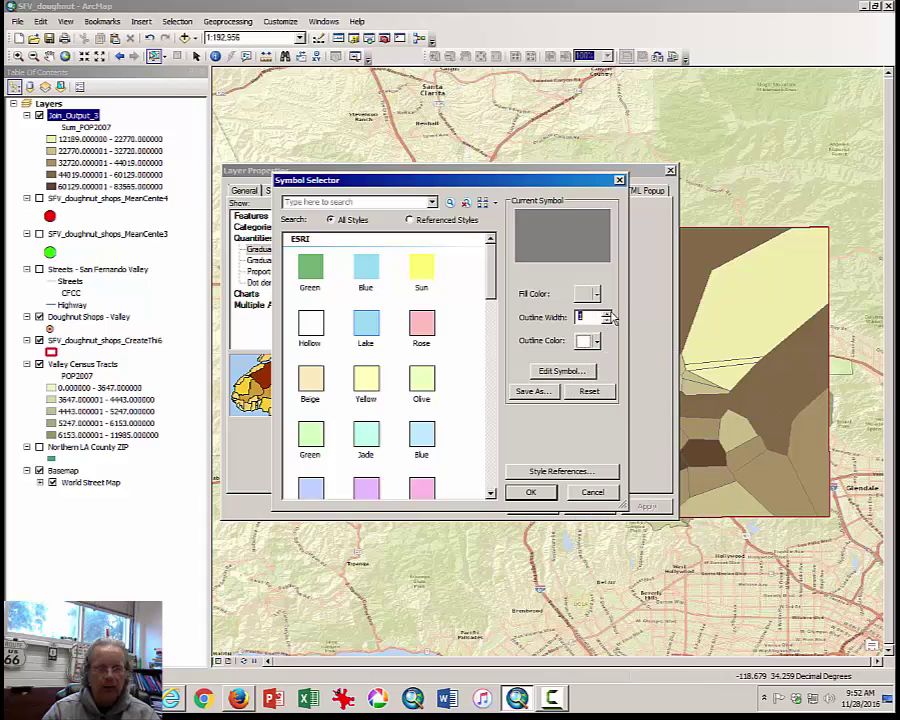
{"action": "left_click", "coordinate": [535, 492]}
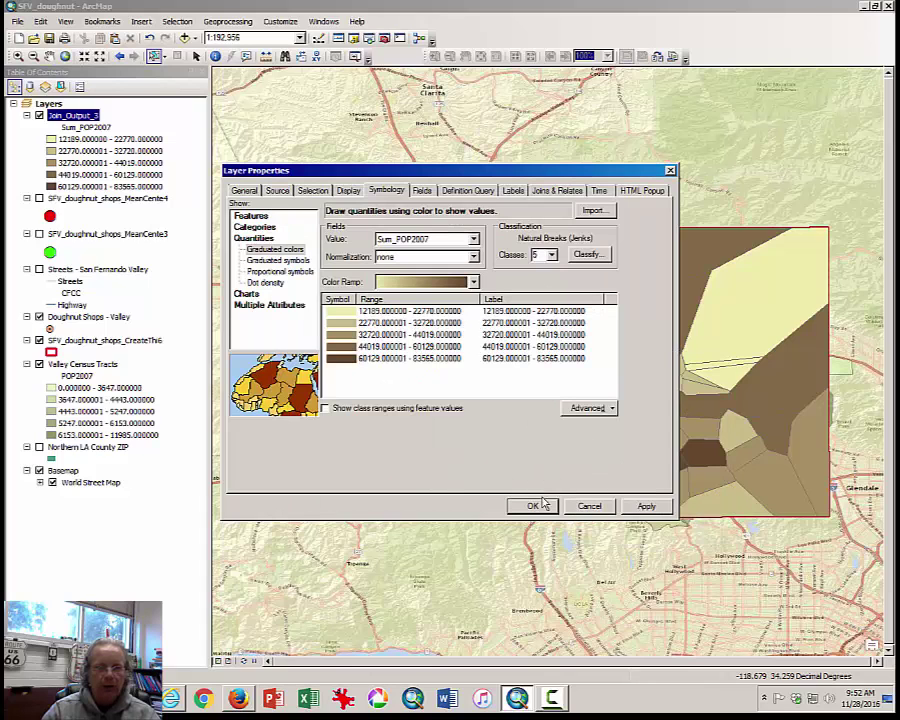
{"action": "left_click", "coordinate": [532, 506]}
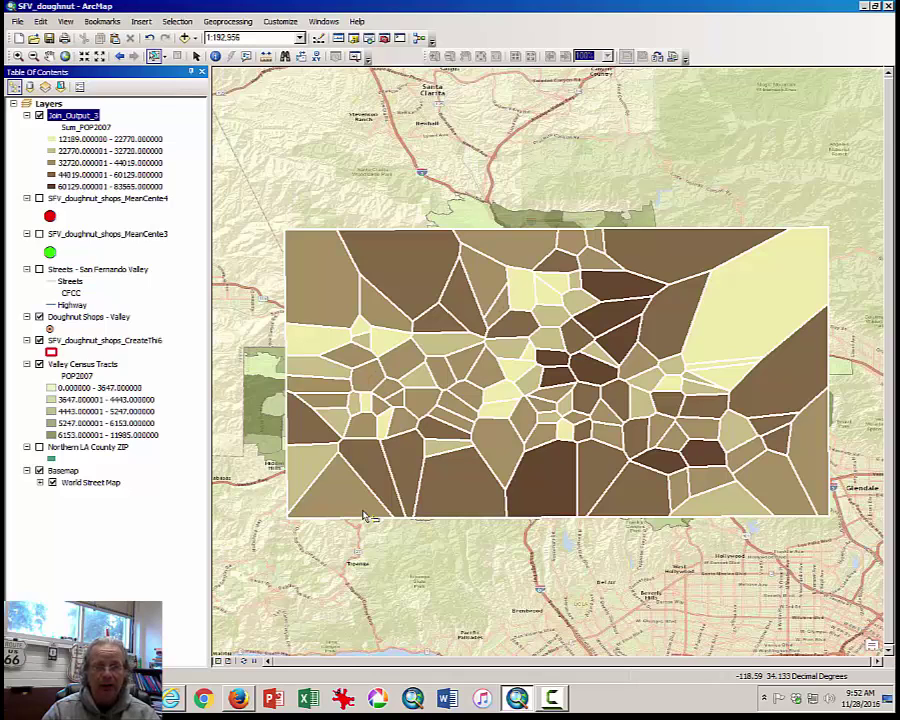
Show the Streets - San Fernando Valley layer over the central valley polygons and place it above Join_Output_3.
{"action": "left_click", "coordinate": [18, 57]}
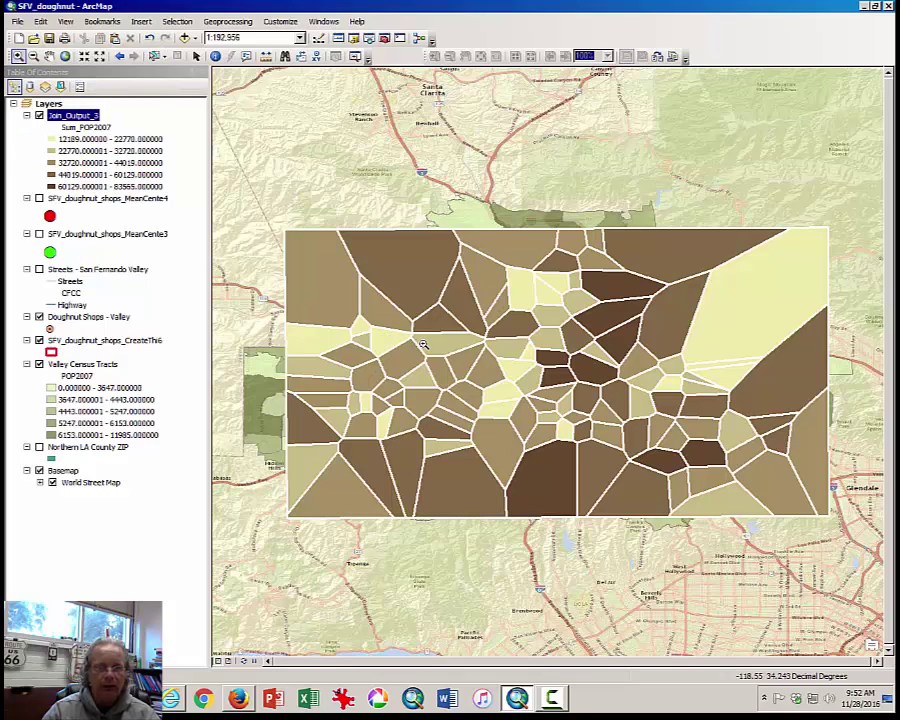
{"action": "left_click_drag", "start_coordinate": [510, 331], "coordinate": [653, 422]}
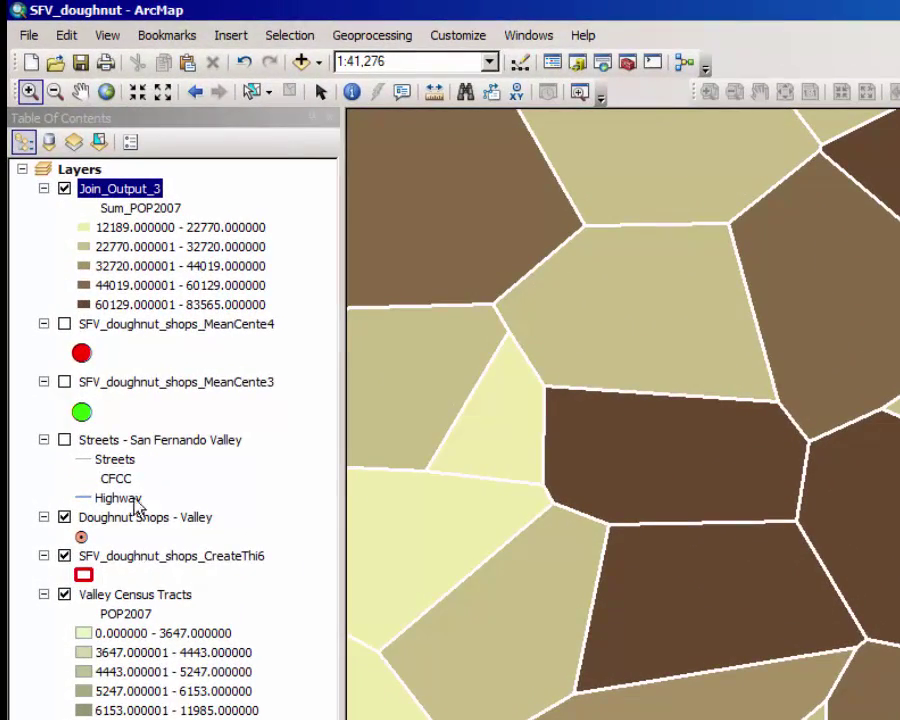
{"action": "left_click", "coordinate": [64, 441]}
{"action": "left_click", "coordinate": [142, 447]}
{"action": "left_click_drag", "start_coordinate": [145, 455], "coordinate": [153, 188]}
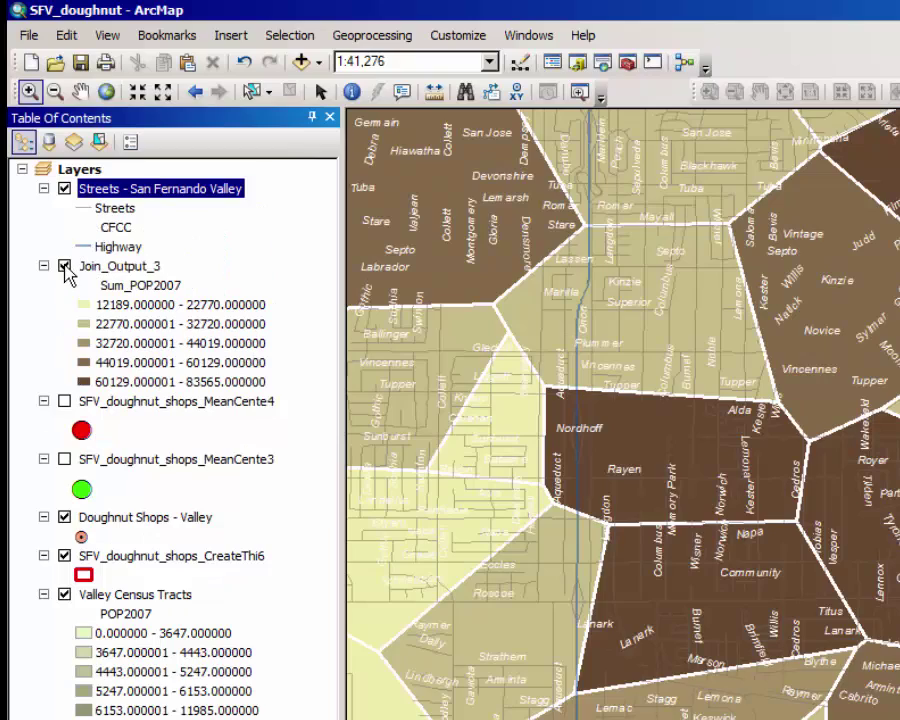
Hide the Join_Output_3, Valley Census Tracts and Streets - San Fernando Valley layers, leaving the shops and Thiessen outlines over the basemap.
{"action": "left_click", "coordinate": [65, 268]}
{"action": "left_click", "coordinate": [65, 268]}
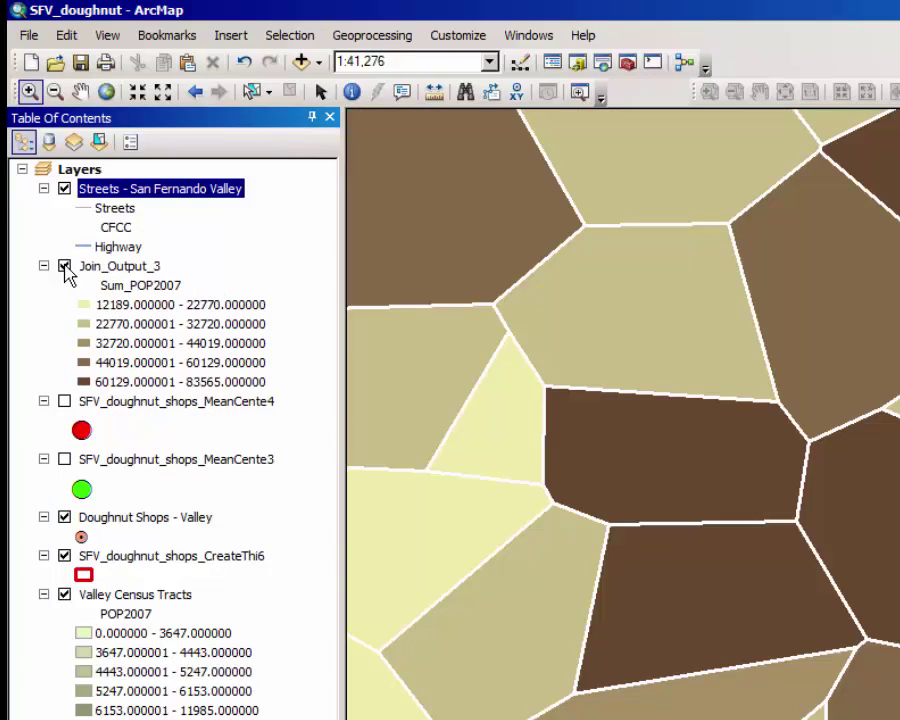
{"action": "left_click", "coordinate": [65, 268]}
{"action": "left_click", "coordinate": [64, 595]}
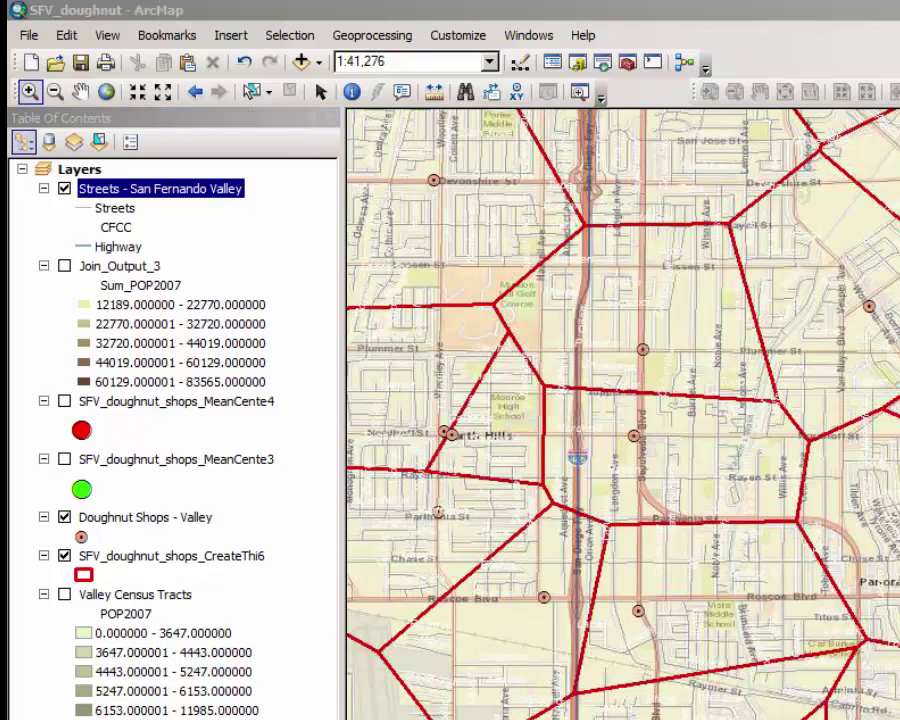
{"action": "left_click", "coordinate": [64, 189]}
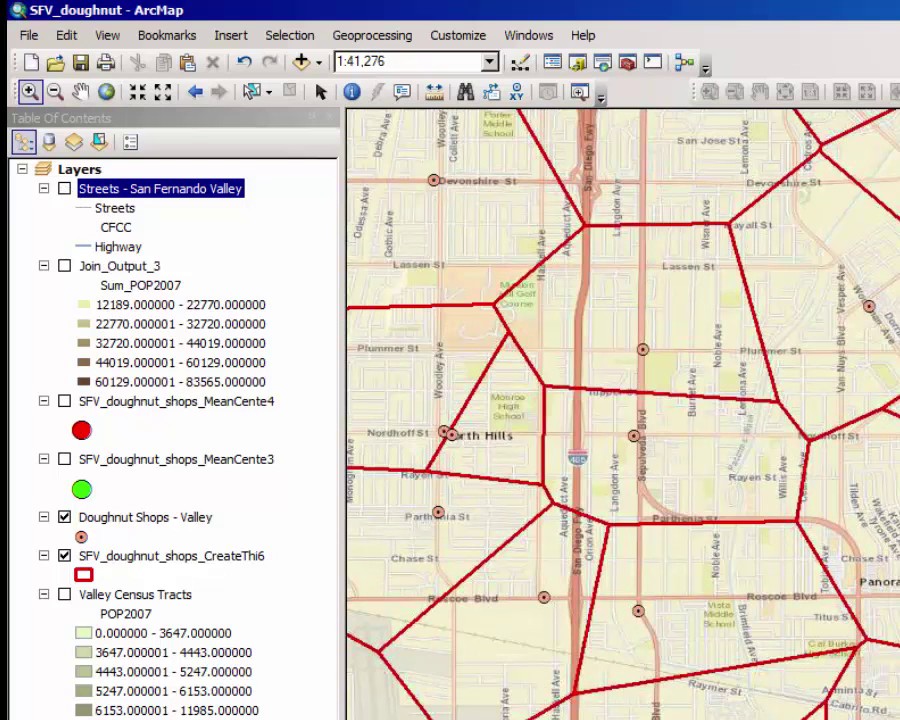